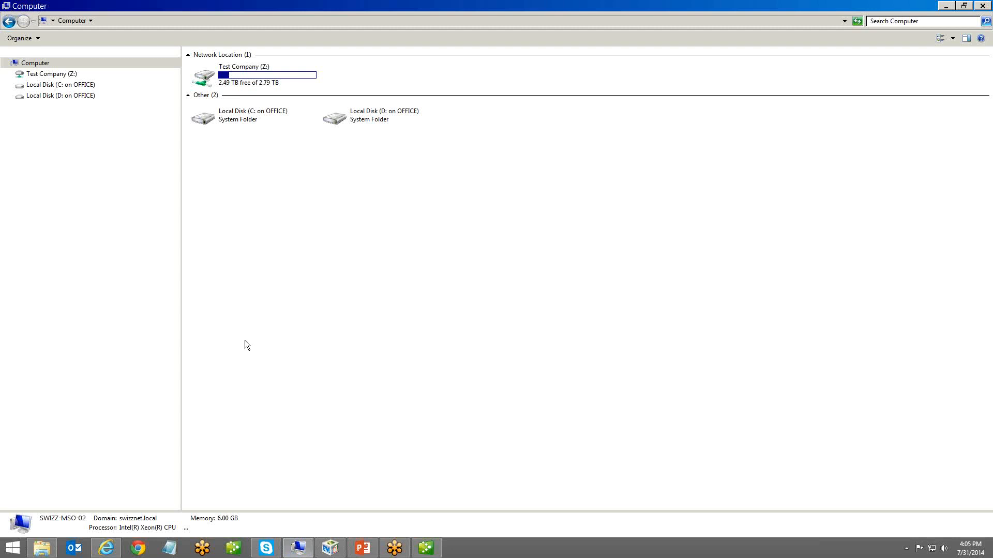
Create a folder named New Scans inside the Client A folder on the Test Company (Z:) drive
click(11, 74)
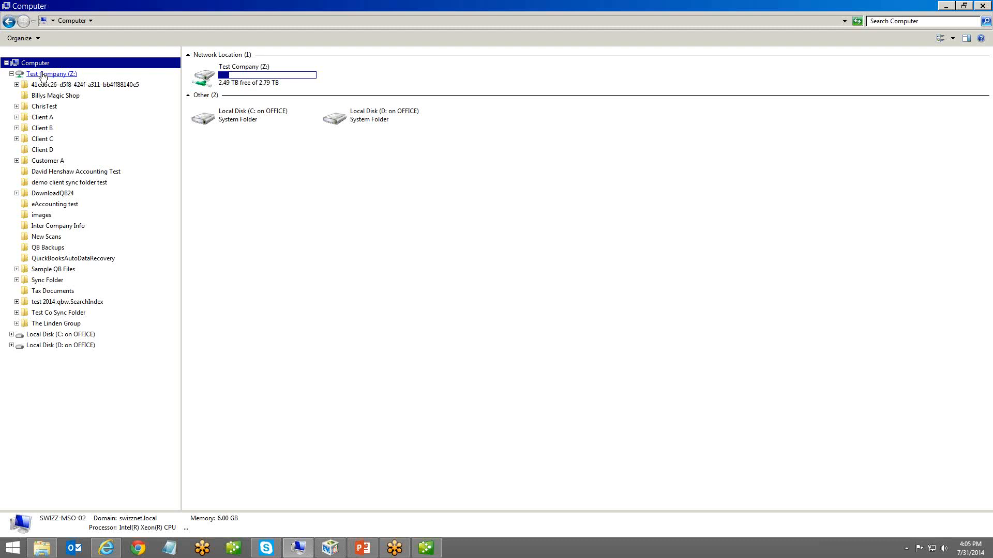
click(43, 75)
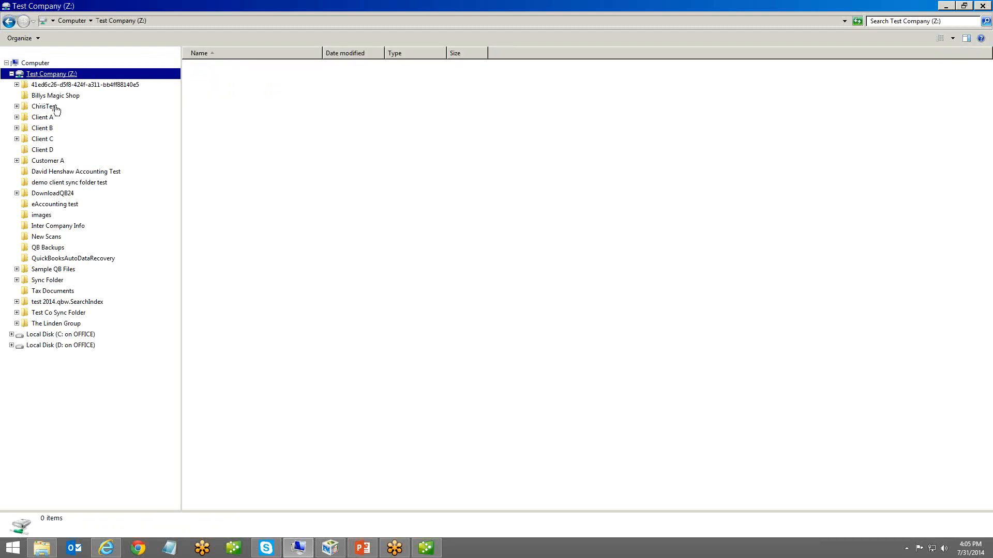
click(42, 117)
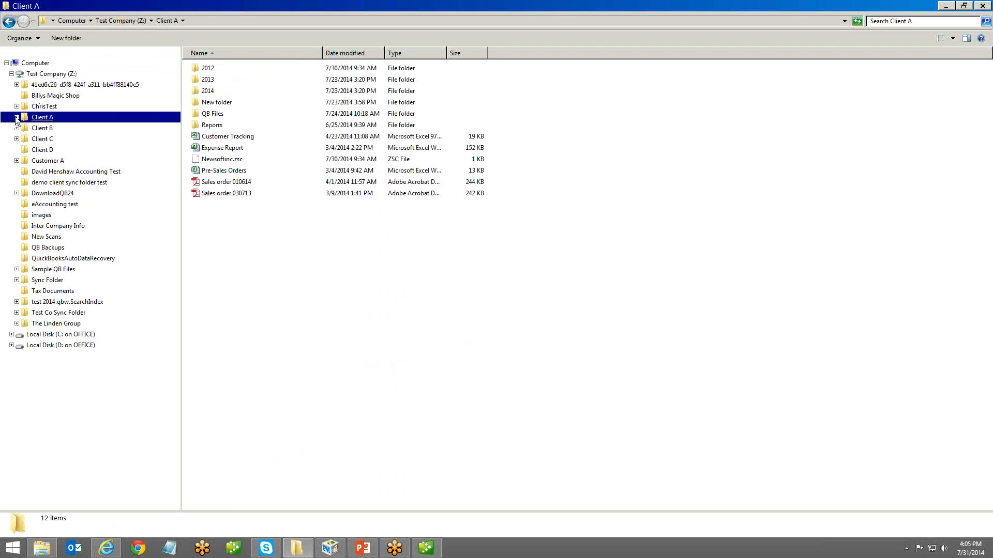
right_click(235, 220)
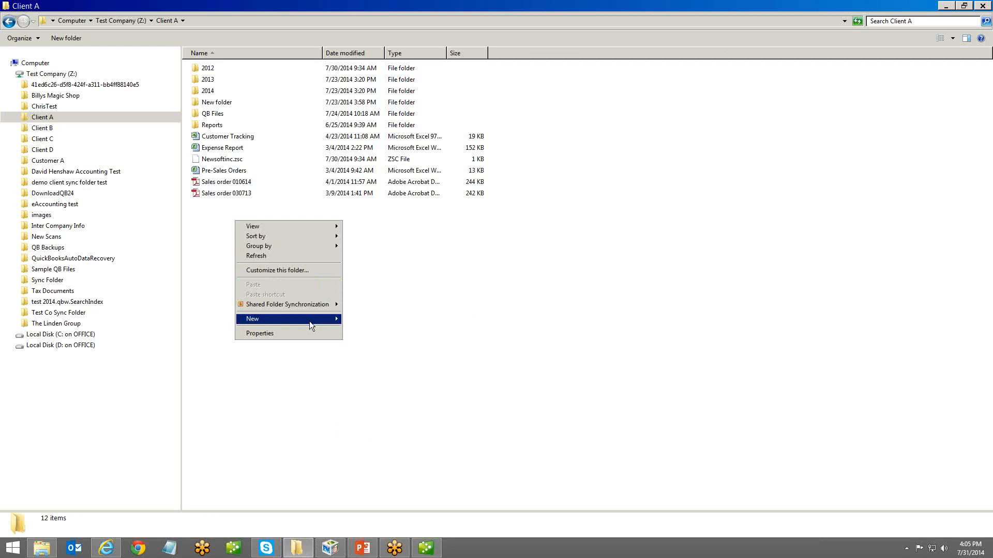
mouse_move(310, 321)
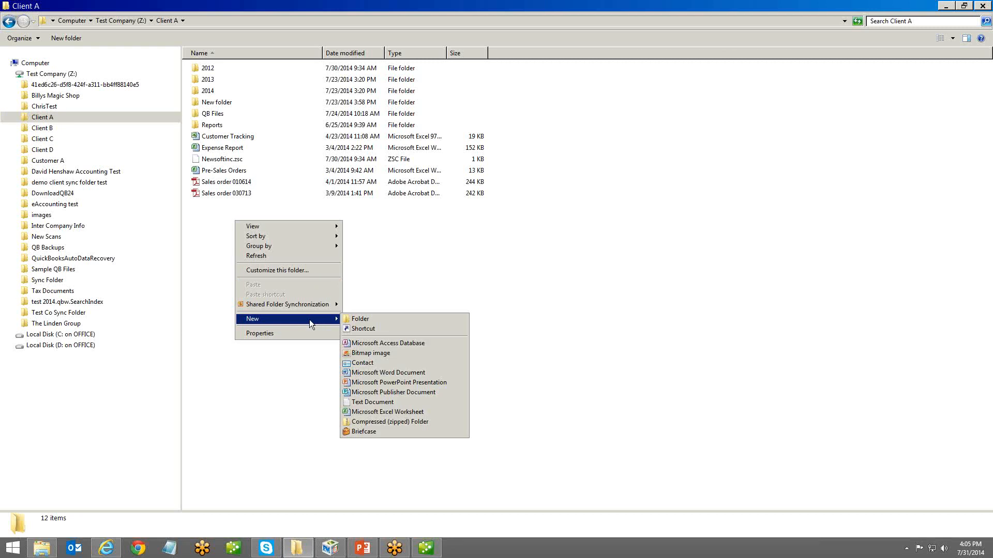
click(390, 319)
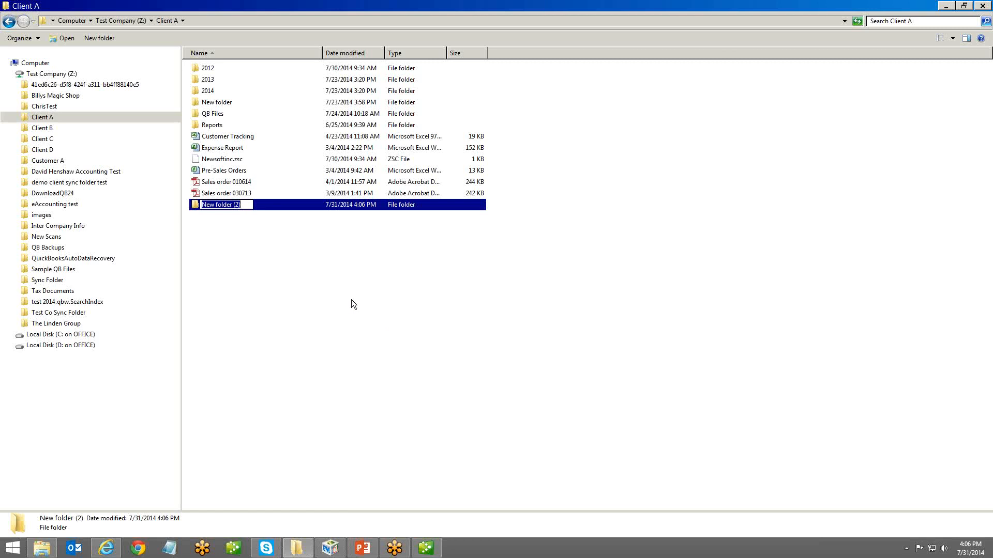
text(New Scans)
click(352, 297)
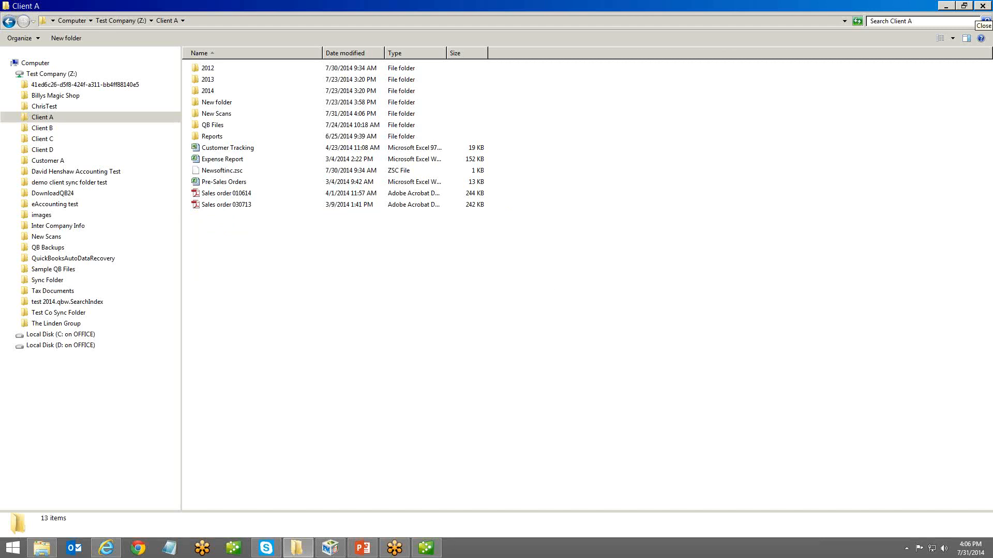
Switch to the client's Presto! PageManager session and scan a page into the New Scans folder on ClientA (Z:)
click(394, 548)
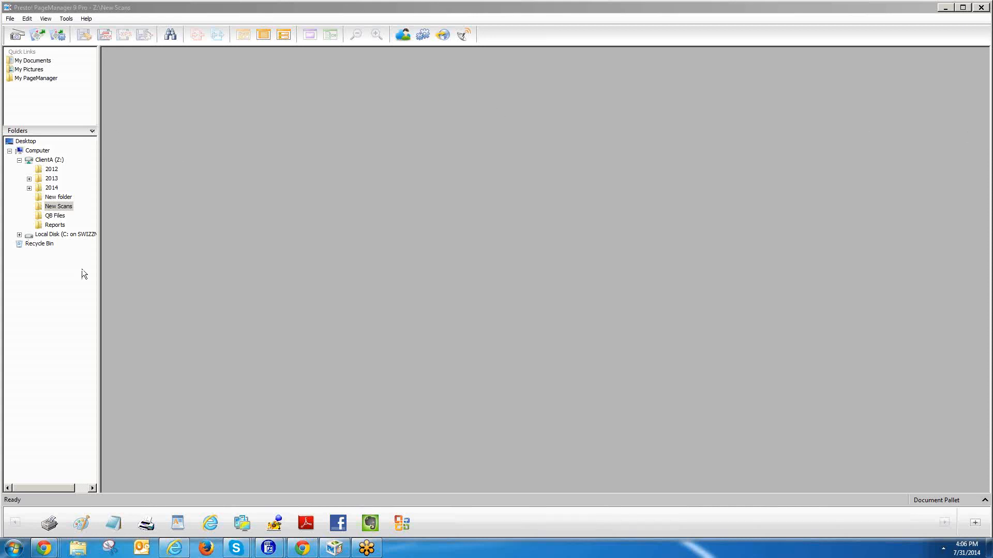
click(51, 161)
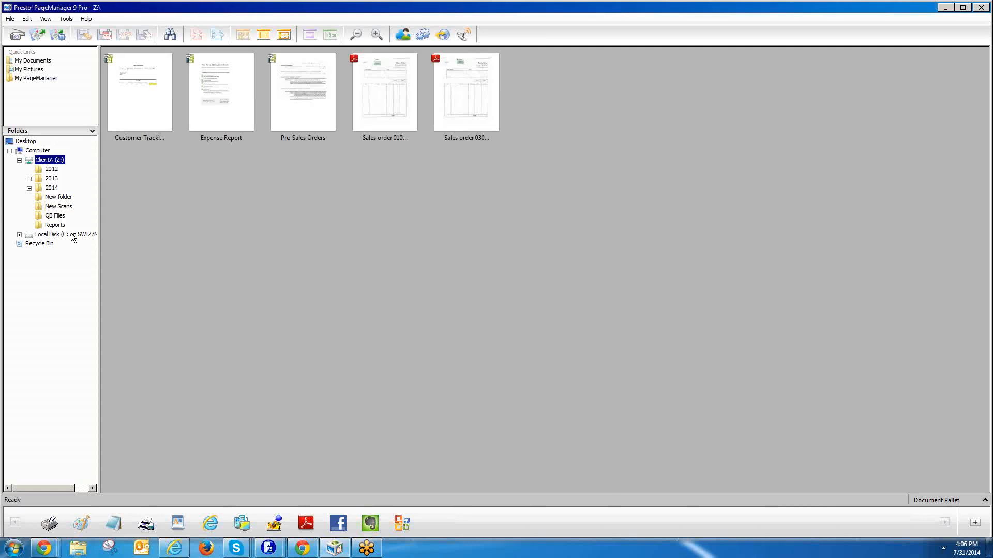
click(58, 206)
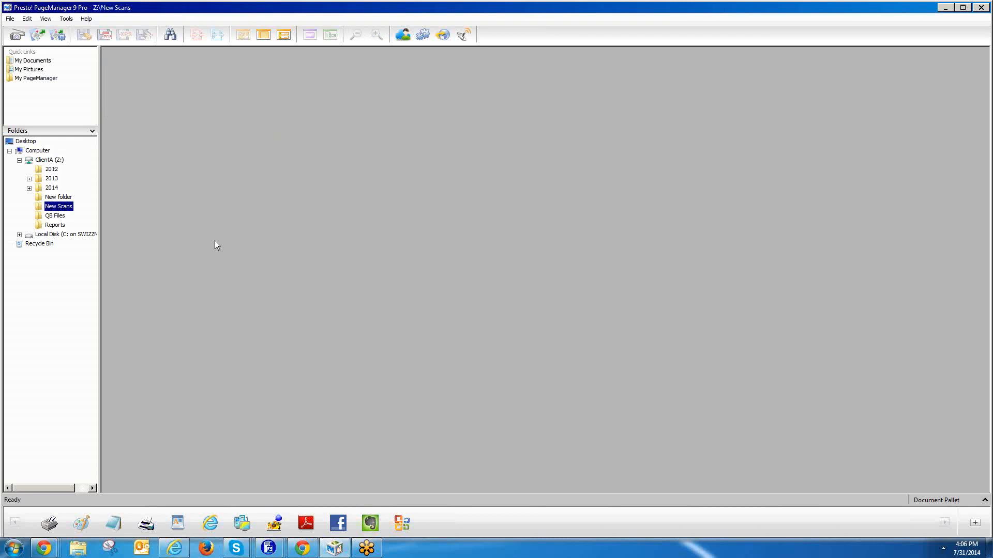
click(17, 36)
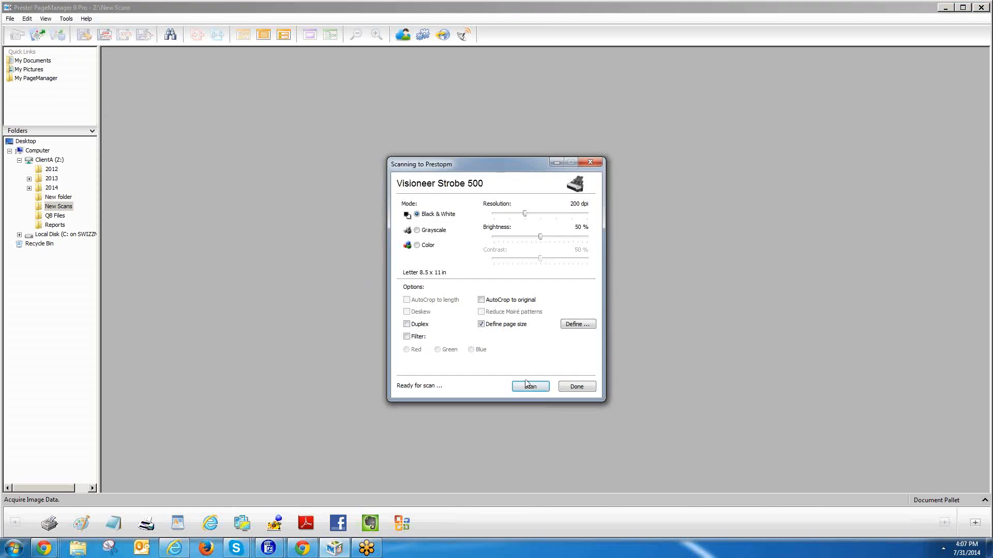
click(533, 390)
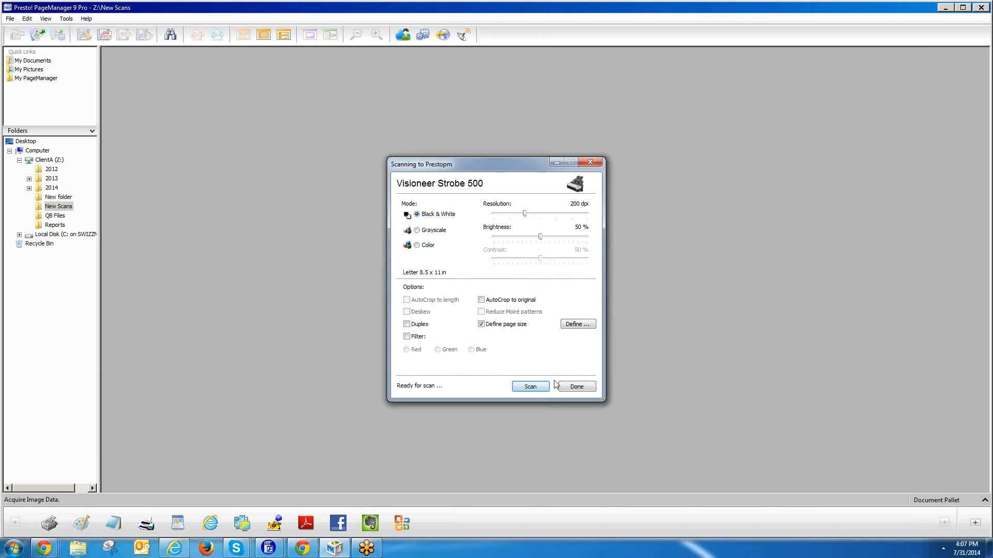
click(577, 386)
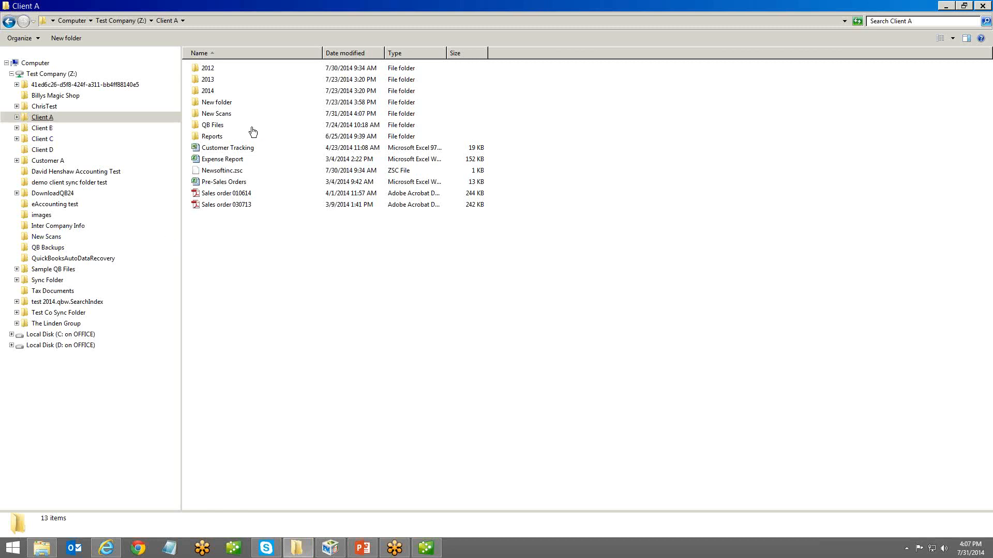
View Client A's New Scans folder in the file explorer, and open the same folder in the office's Presto! PageManager
double_click(216, 115)
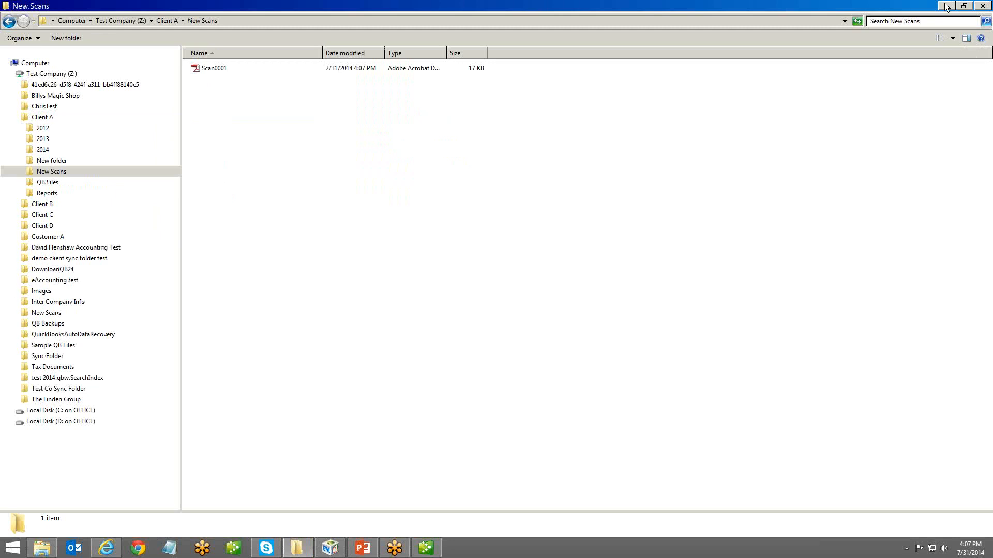
click(331, 549)
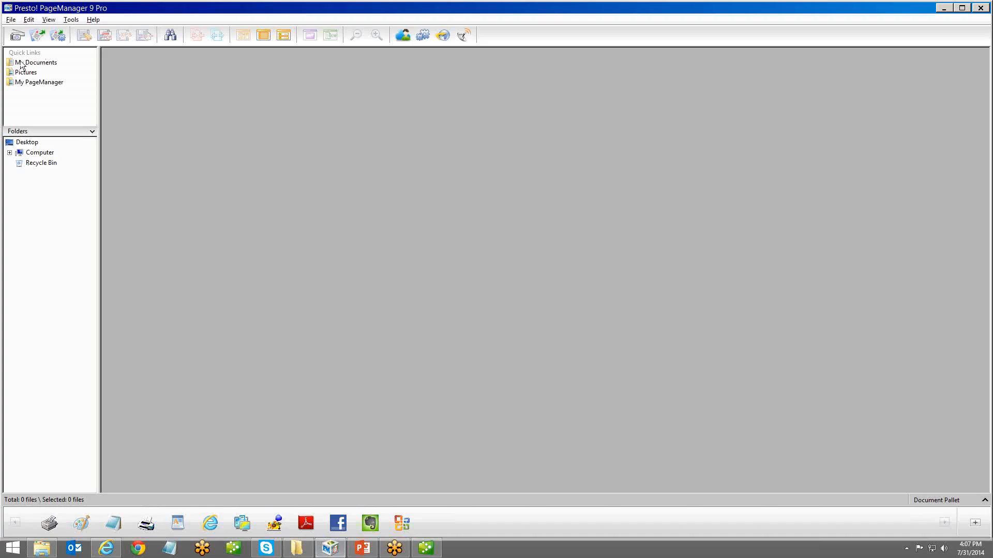
click(9, 152)
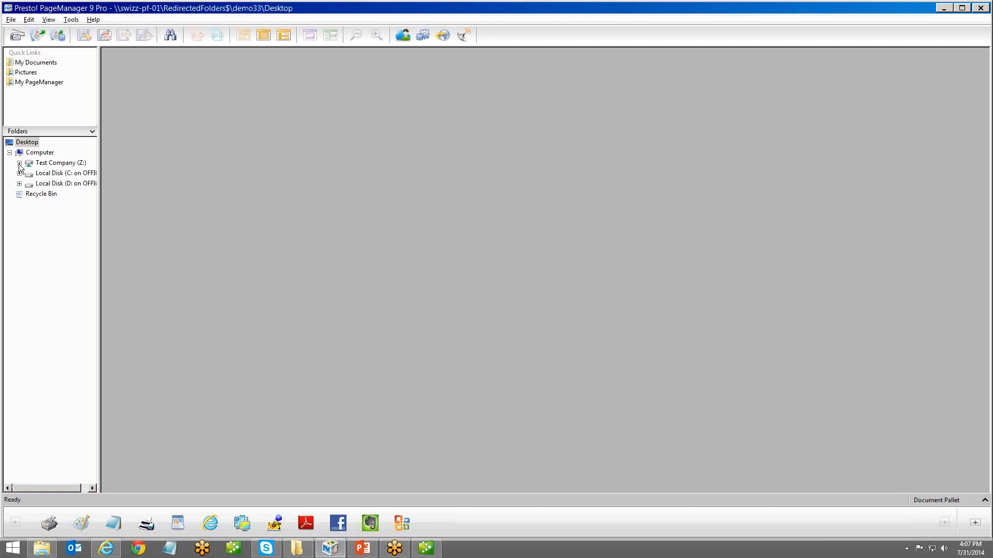
click(19, 164)
click(29, 204)
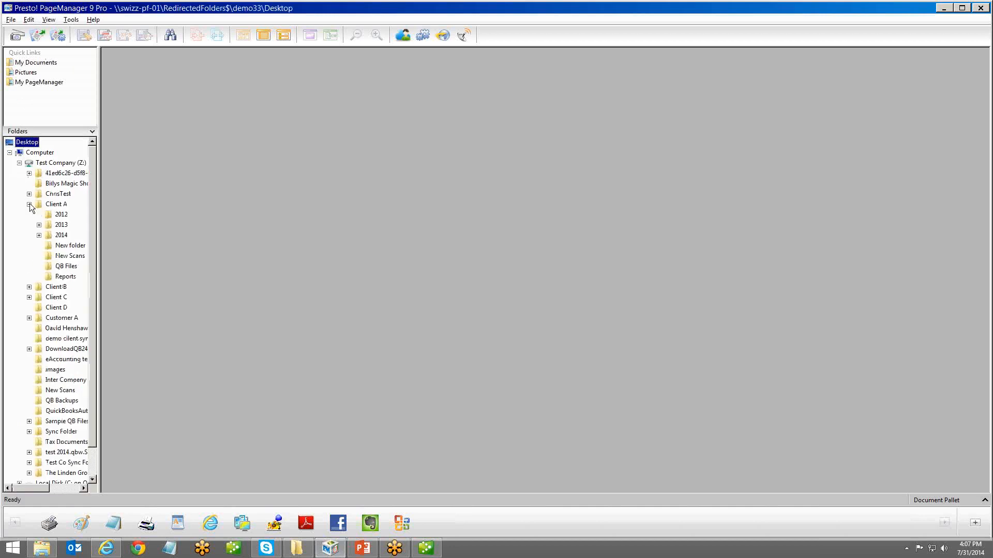
click(67, 257)
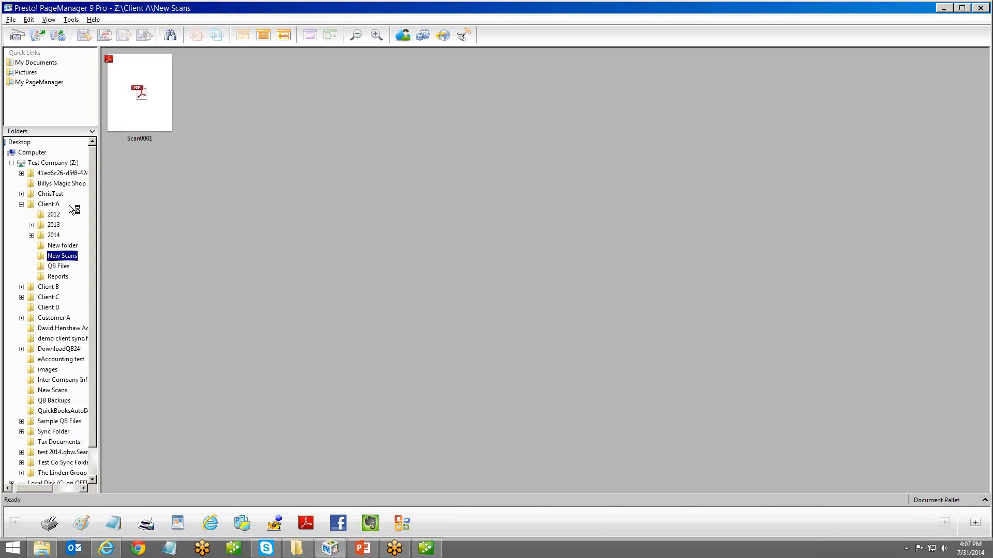
Open the Scan0001 document for viewing with Presto! PageViewer
click(144, 100)
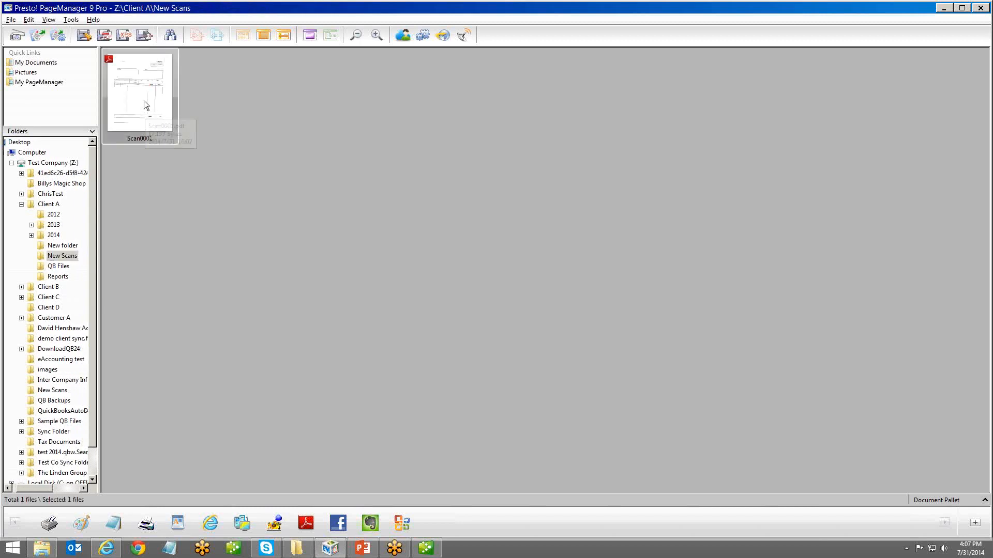
double_click(144, 101)
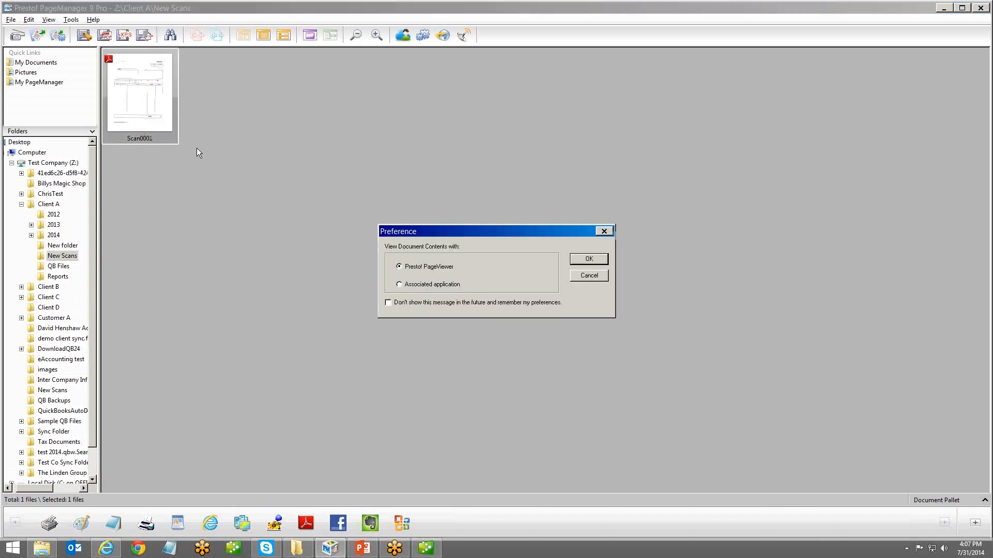
click(590, 260)
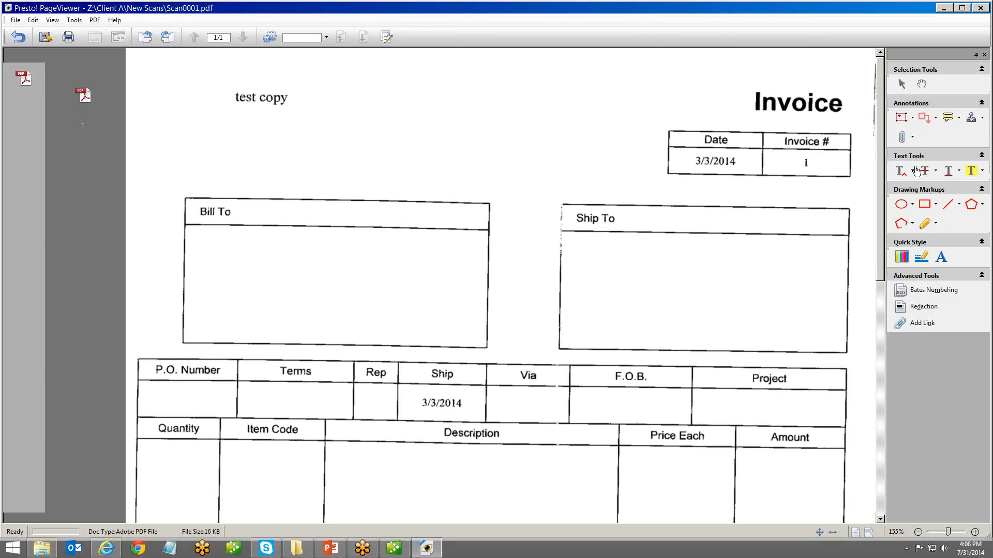
Add a text annotation reading "Paid on 7/31/2014" beside the "test copy" text on the invoice
click(901, 118)
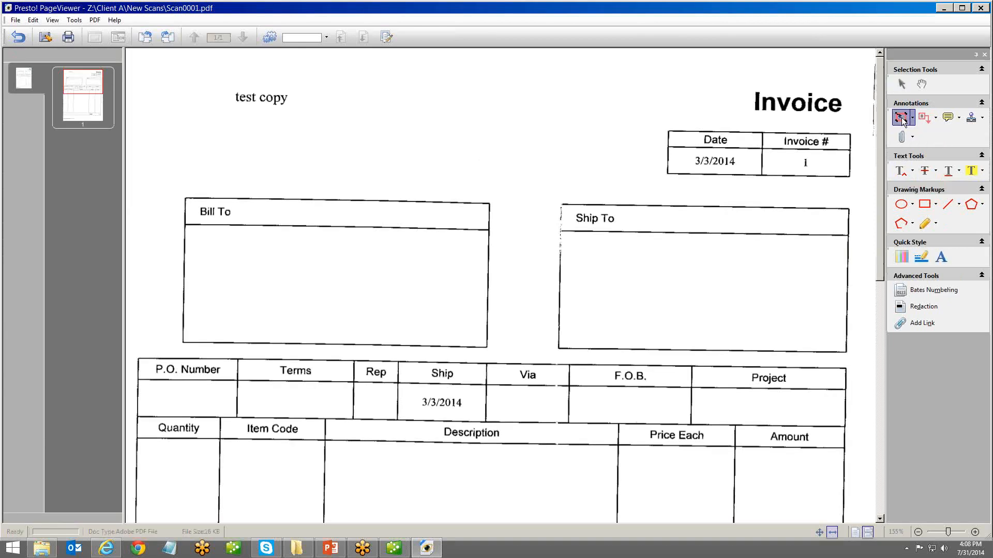
drag(343, 93, 497, 164)
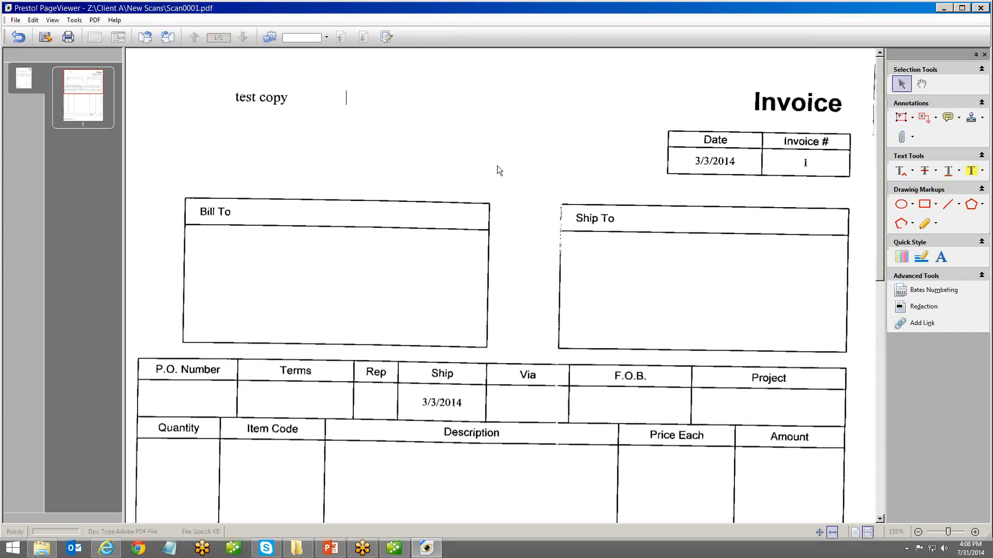
text(Paid)
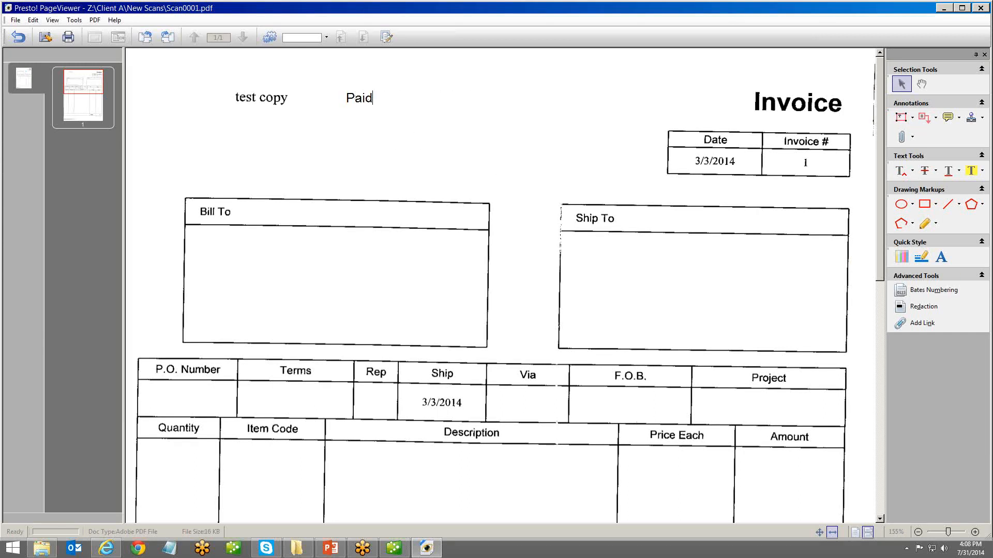
text( on 7/31/2014)
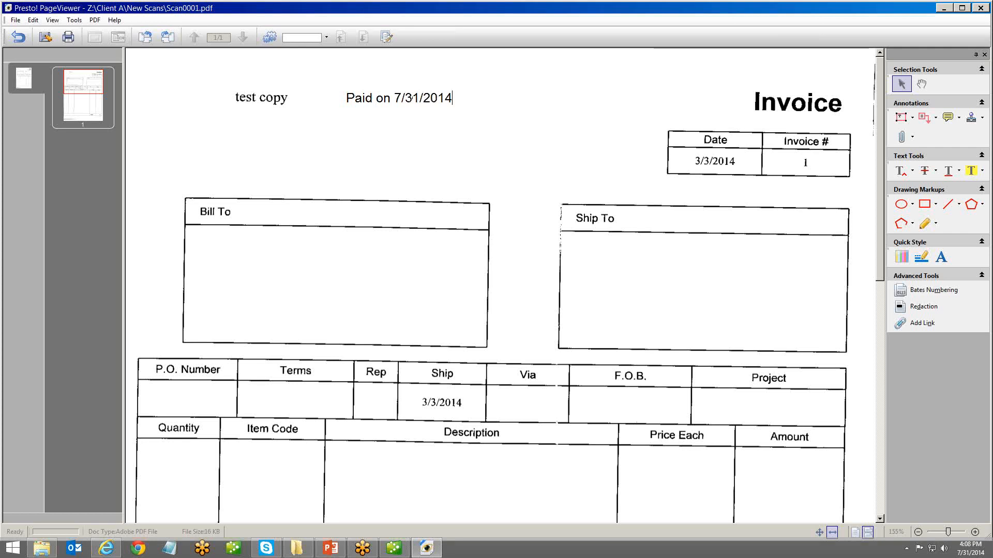
click(548, 163)
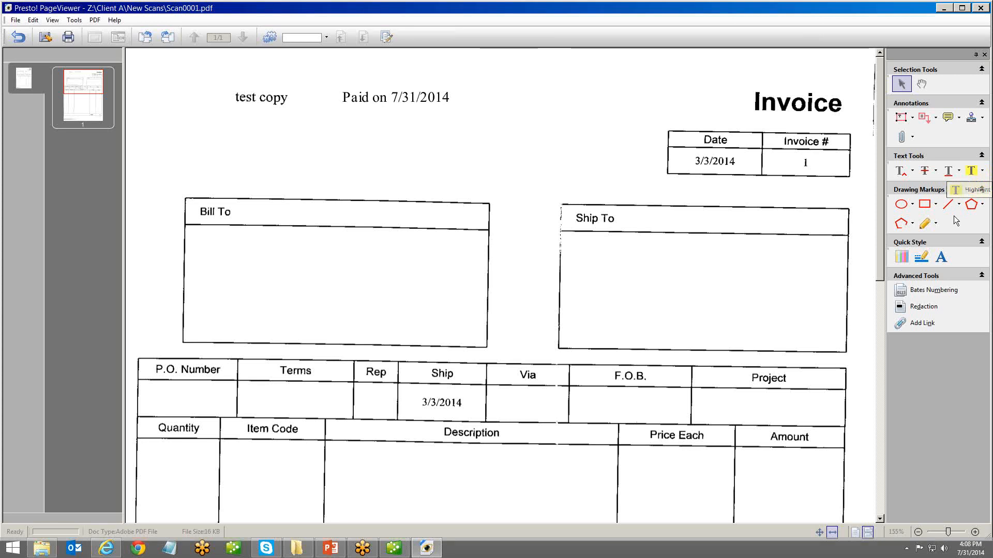
Place an Approved stamp on the invoice just below the payment note, above the Bill To box
click(973, 120)
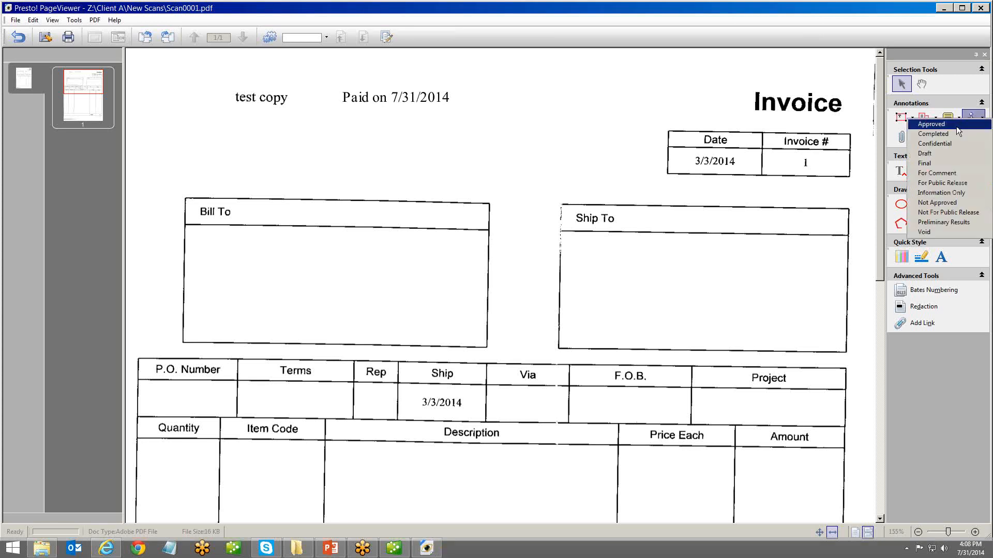
click(955, 125)
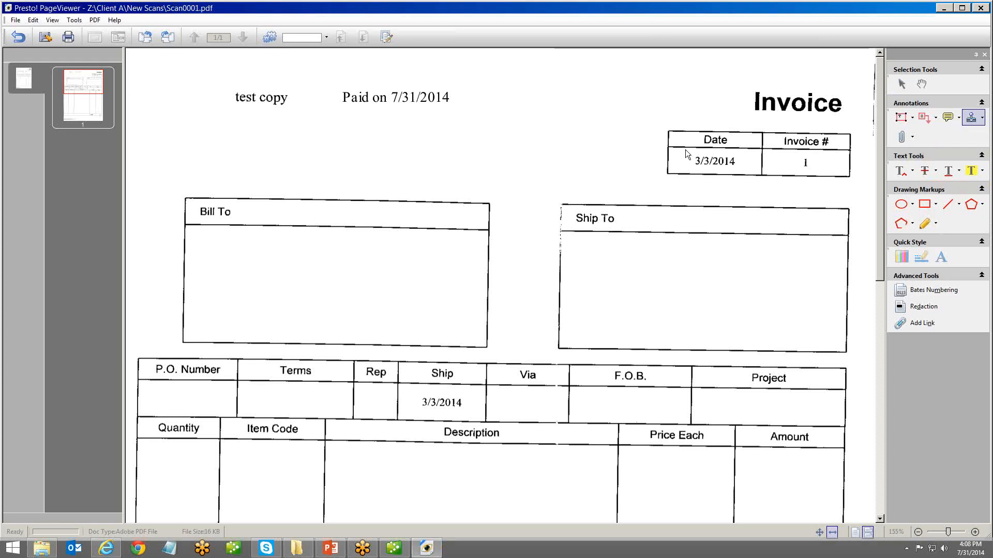
click(386, 192)
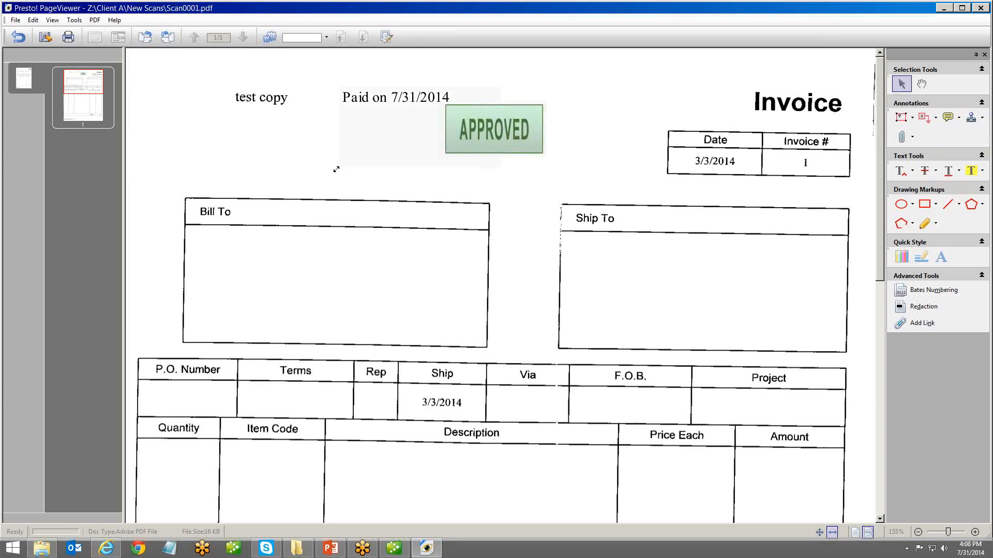
click(338, 164)
click(208, 141)
Add a text annotation reading "find me" inside the Bill To box and return to PageManager, saving the changes
click(899, 118)
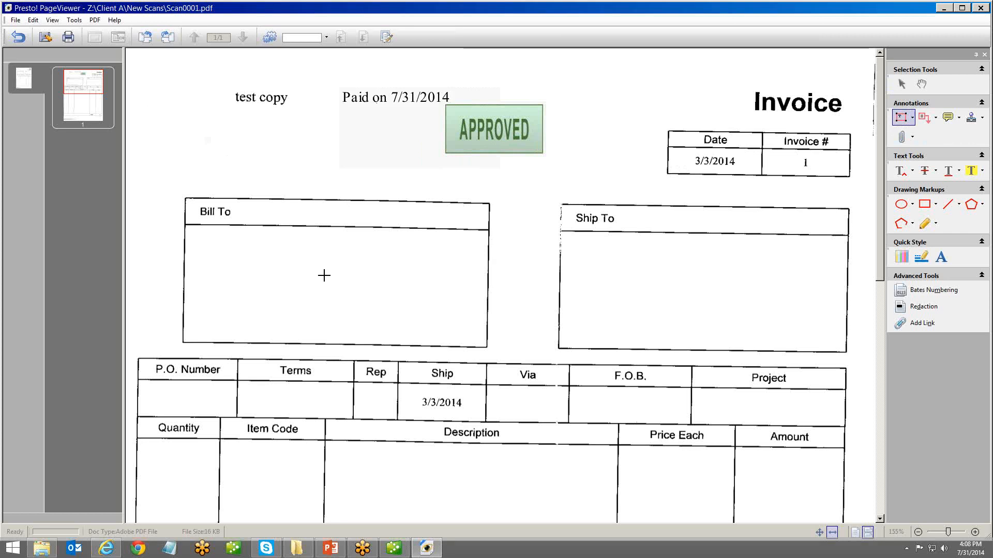
drag(287, 253, 423, 324)
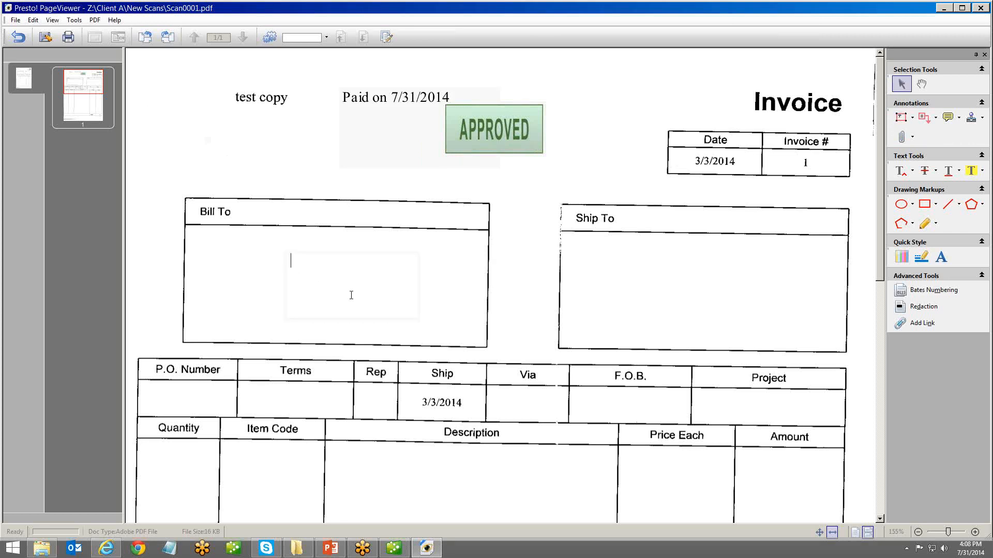
text(find me)
click(162, 259)
click(17, 39)
click(531, 296)
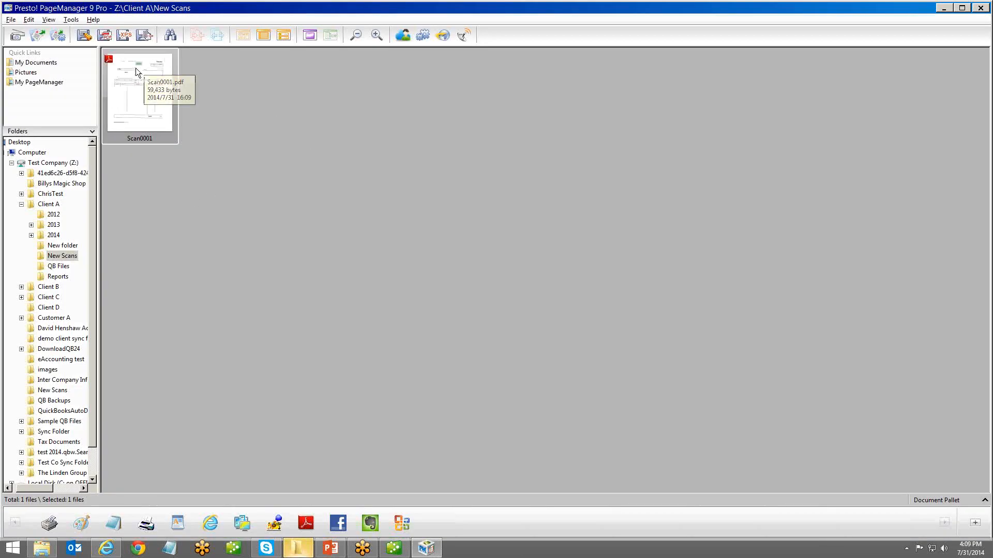
Rename the Scan0001 file as "Rename this document"
click(144, 138)
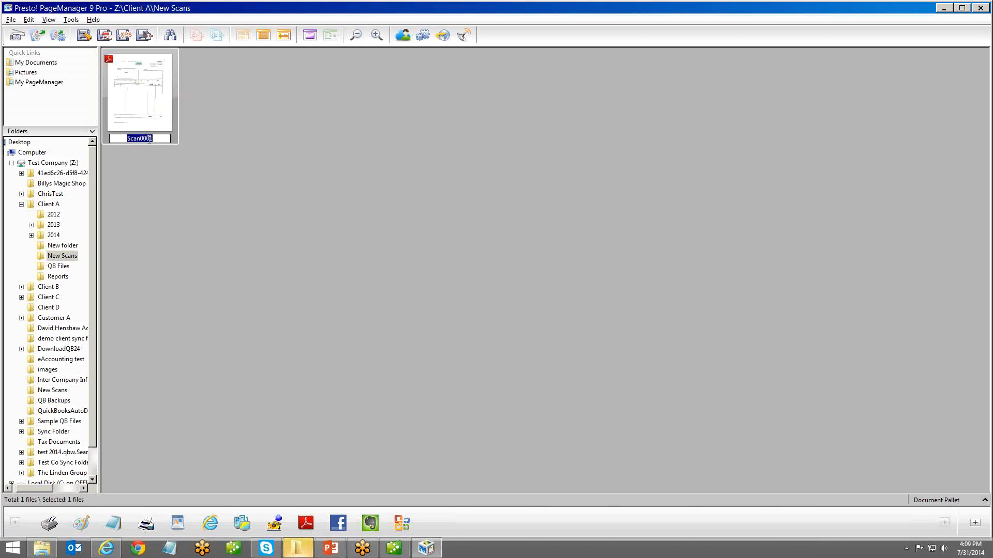
text(Rename this document)
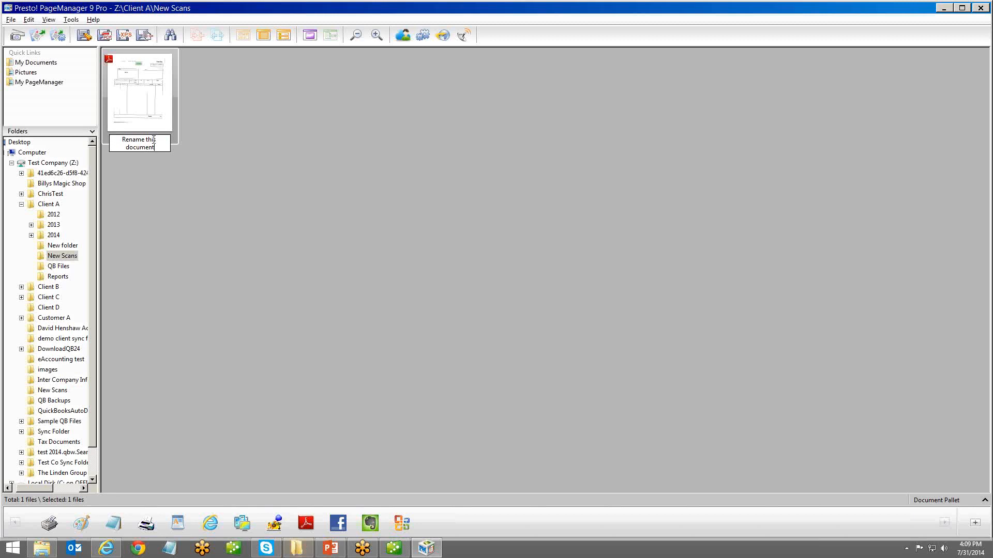
click(225, 160)
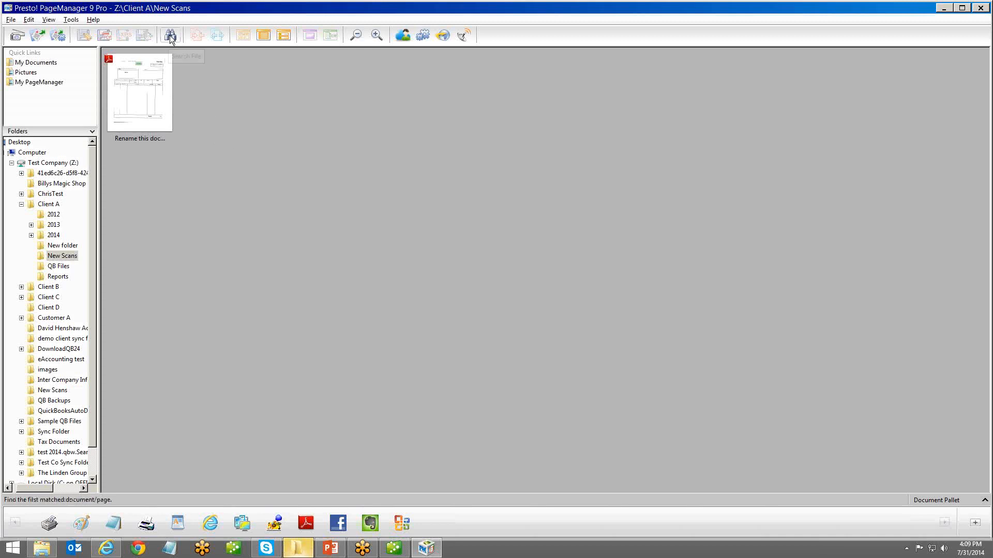
Start a file search from the Client A folder for the text "find me", including annotations, memo and contents besides the title
click(49, 204)
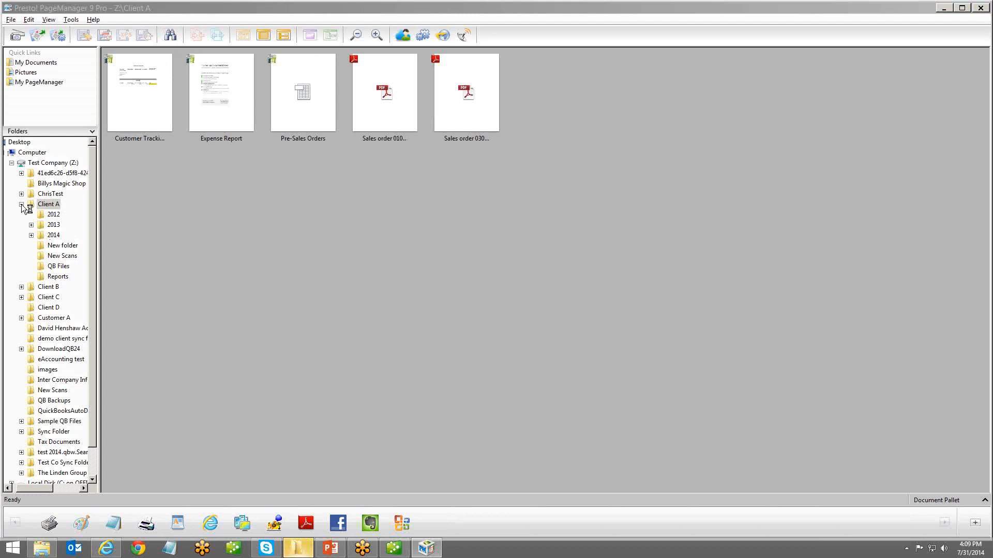
click(172, 35)
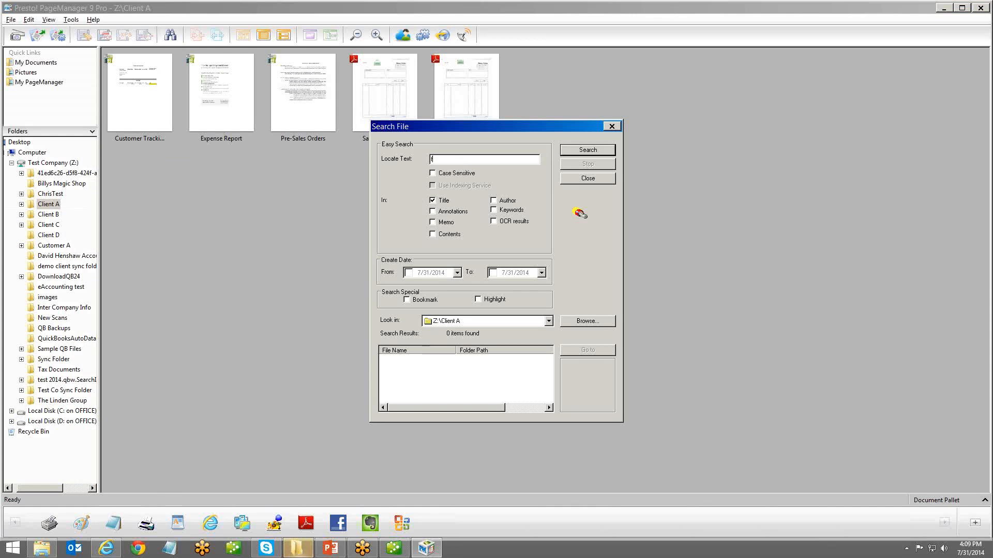
text(find me)
click(432, 211)
click(433, 222)
click(434, 234)
Set the search location to drive Z: and run the search, stopping it once the renamed document is listed
click(549, 321)
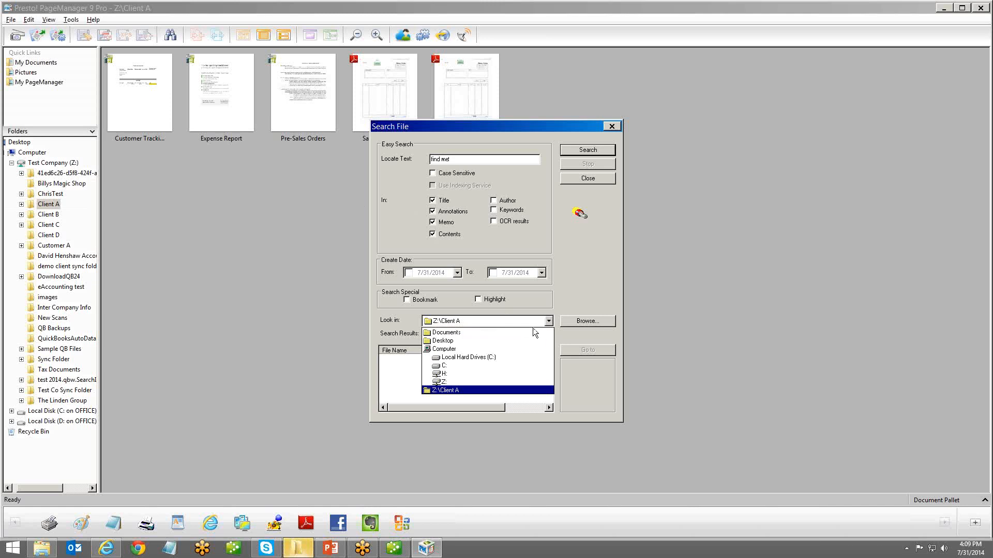
click(491, 382)
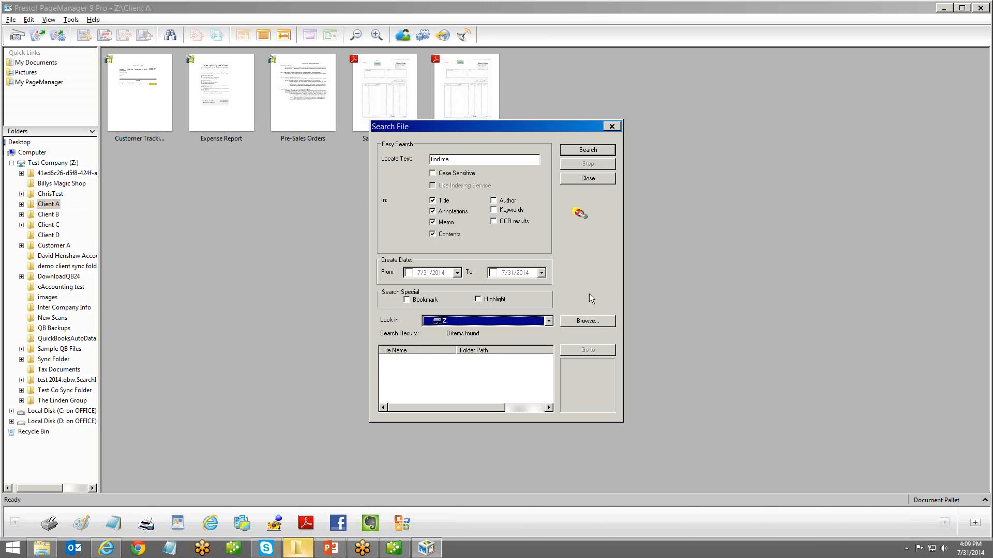
click(589, 149)
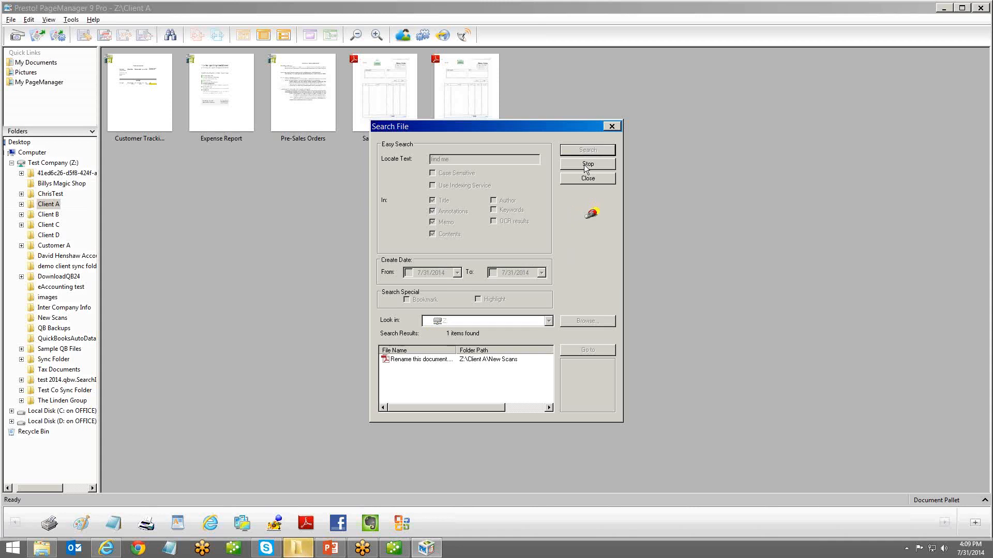
click(586, 164)
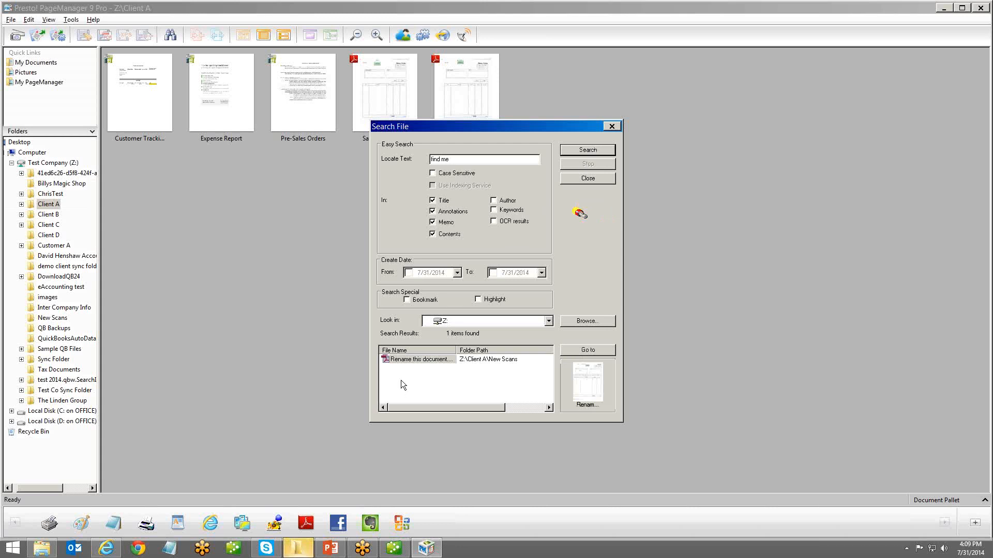
Open the found "Rename this document" PDF from the search results, check its annotations and return to PageManager
double_click(414, 361)
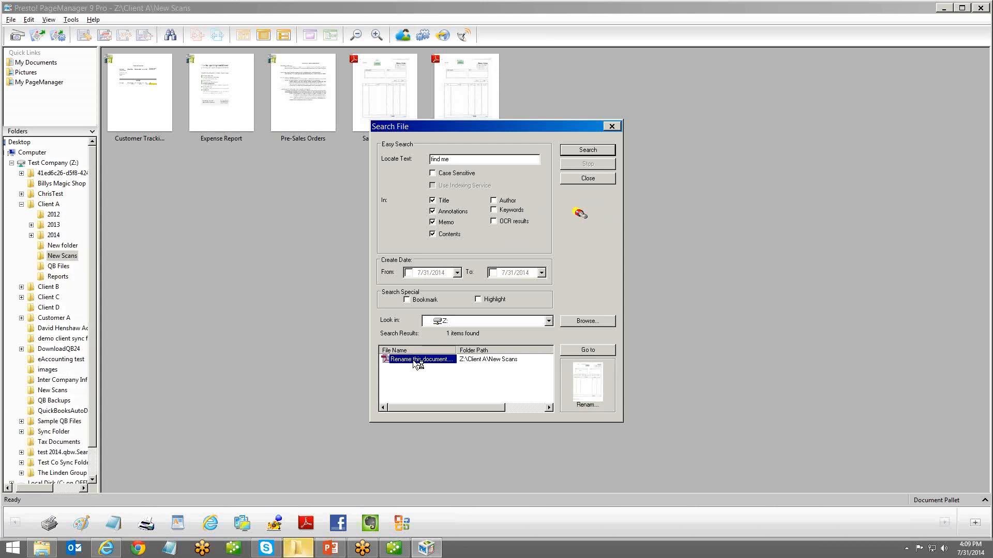
double_click(418, 360)
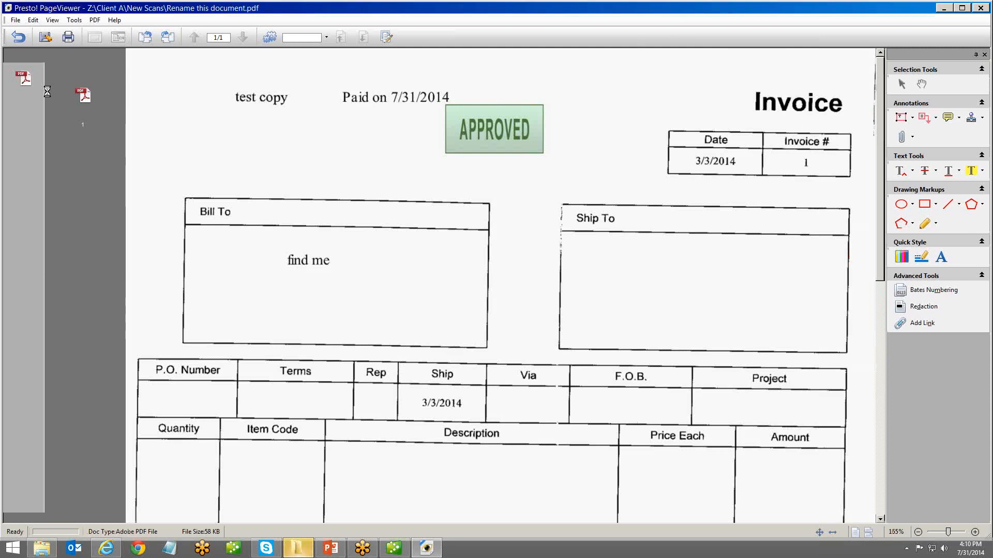
click(18, 39)
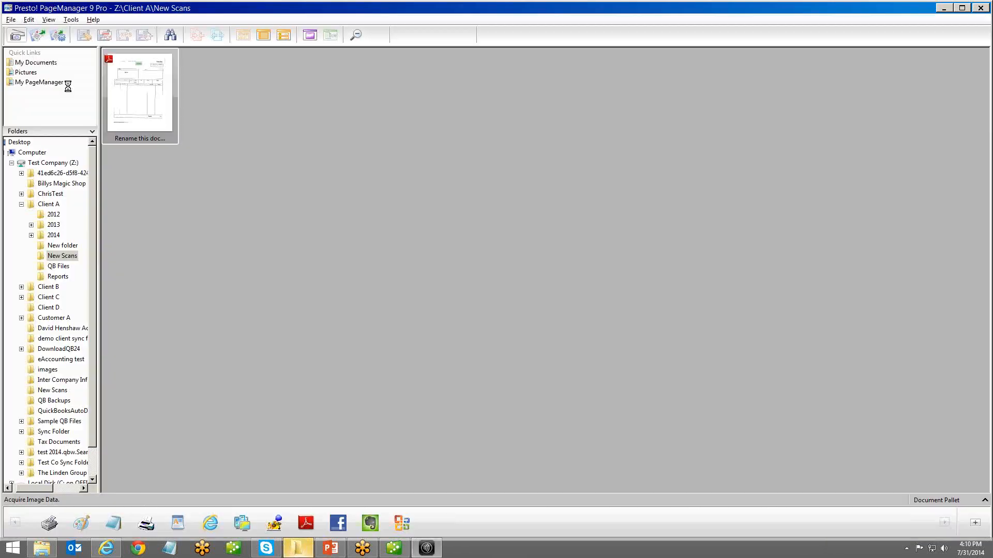
In the Client B folder, stack all the other files onto bank0000-1 and deselect the stack
click(47, 205)
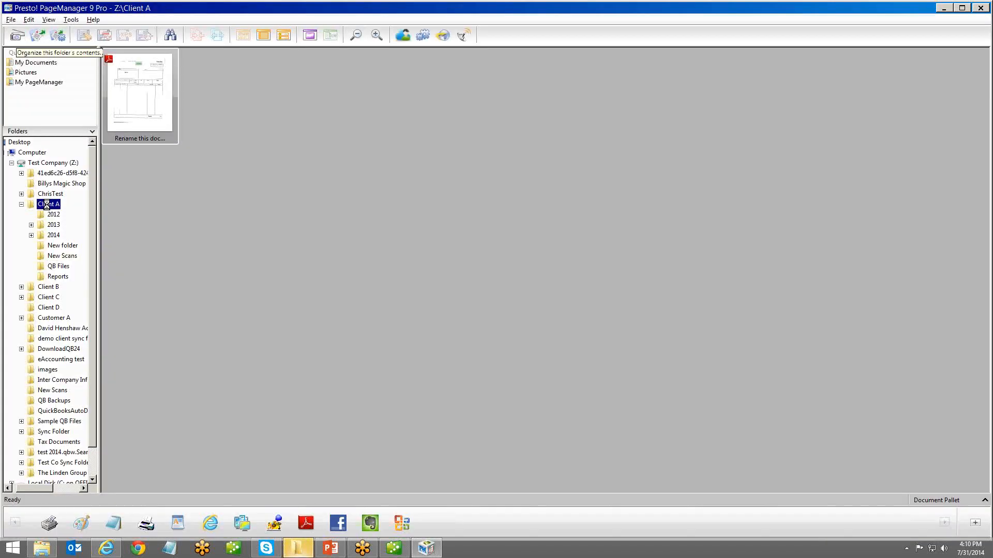
click(50, 287)
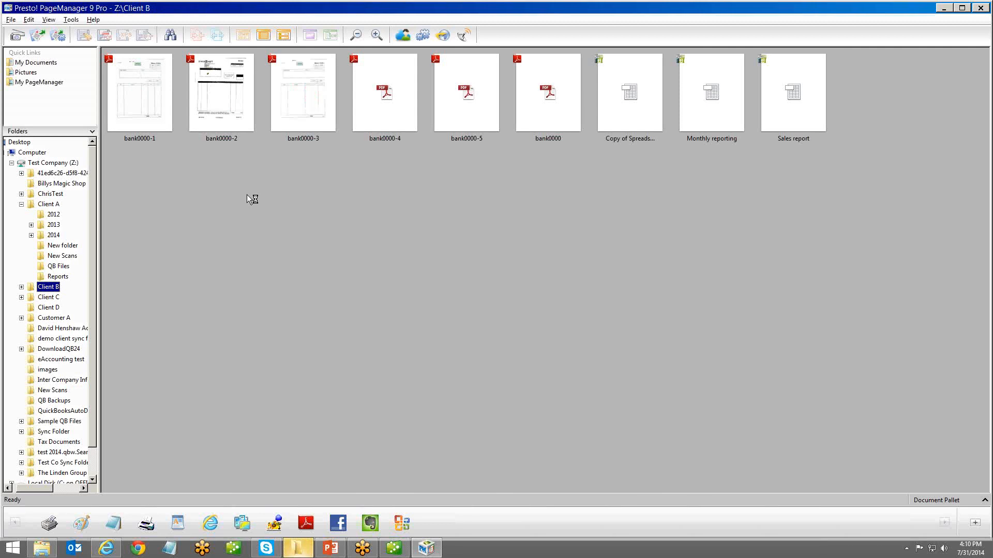
click(133, 102)
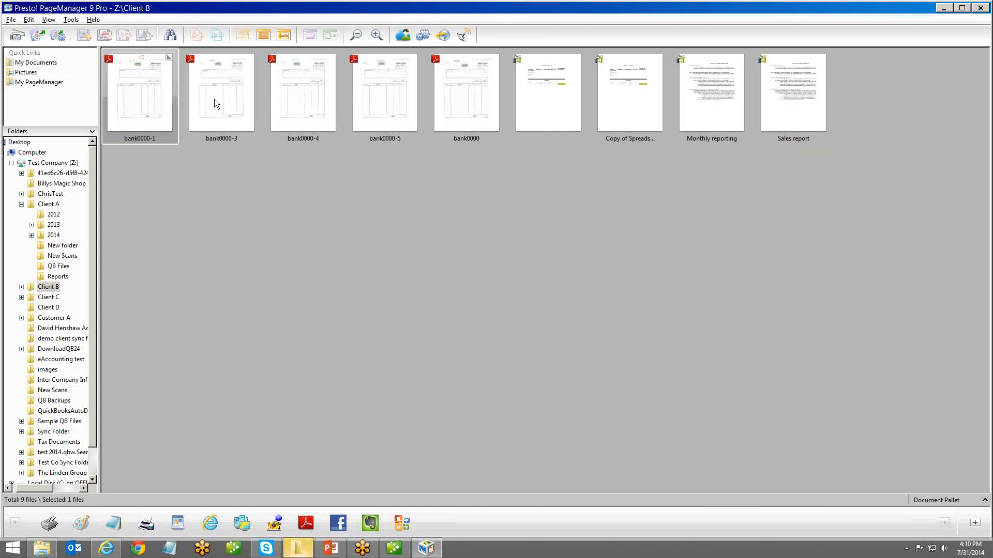
drag(214, 98, 137, 92)
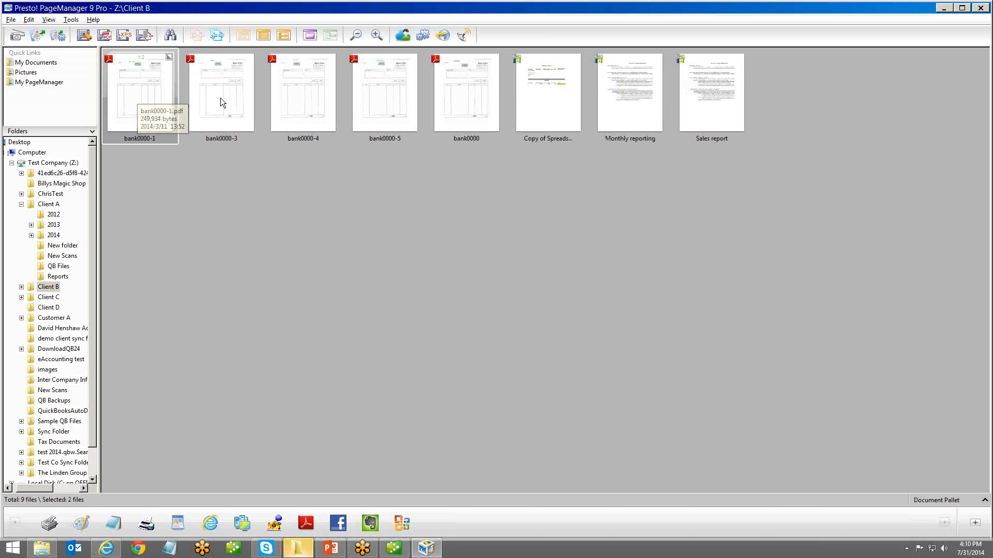
drag(220, 97, 141, 92)
drag(209, 99, 126, 97)
drag(233, 101, 143, 101)
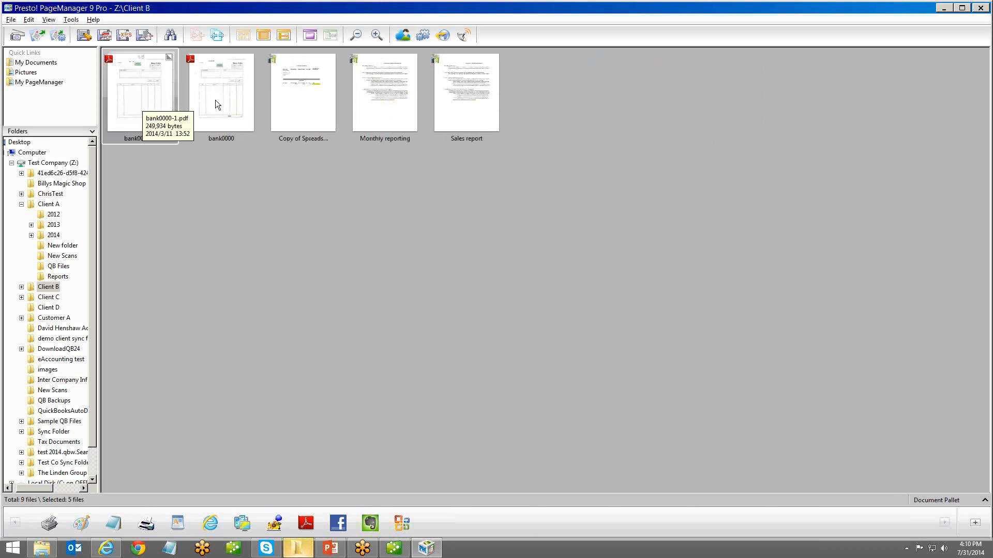
drag(216, 101, 141, 99)
drag(210, 99, 136, 98)
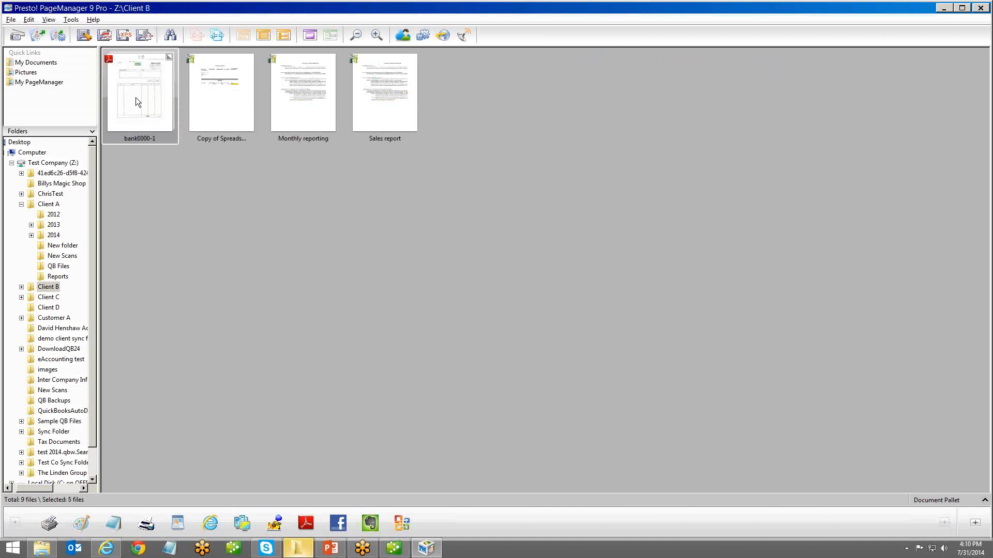
drag(215, 98, 142, 103)
drag(220, 105, 140, 98)
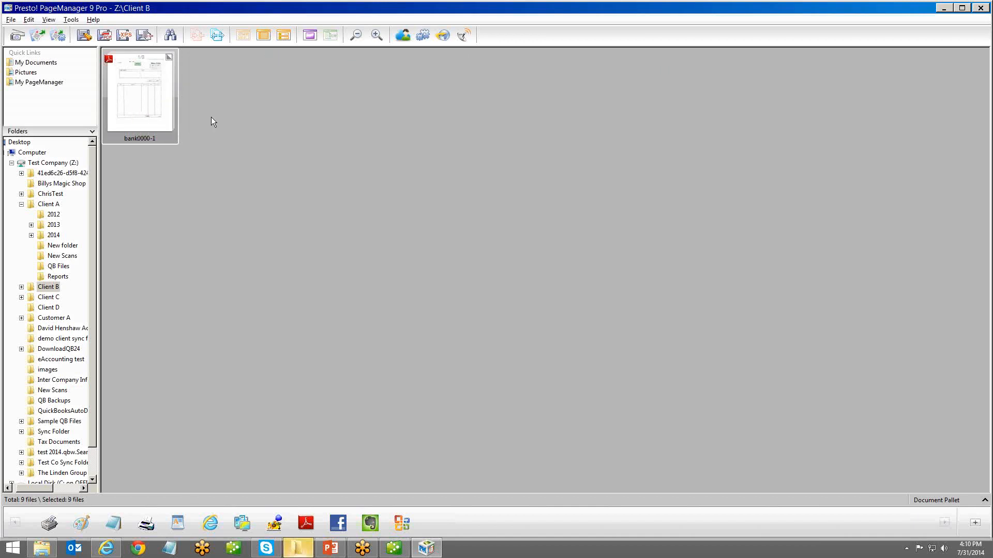
click(263, 148)
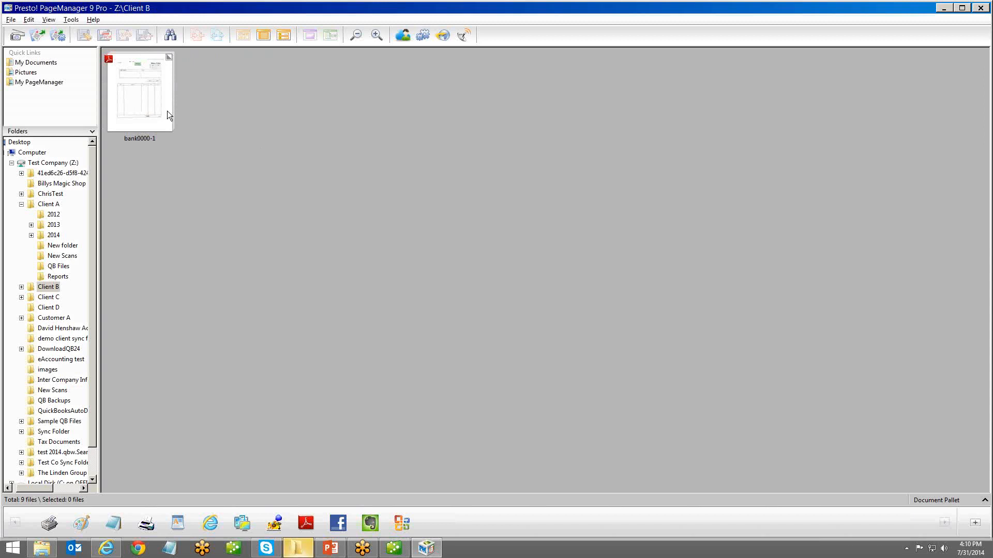
Batch rename all files in the Client B stack with the prefix "sales" and deselect the stack
click(137, 111)
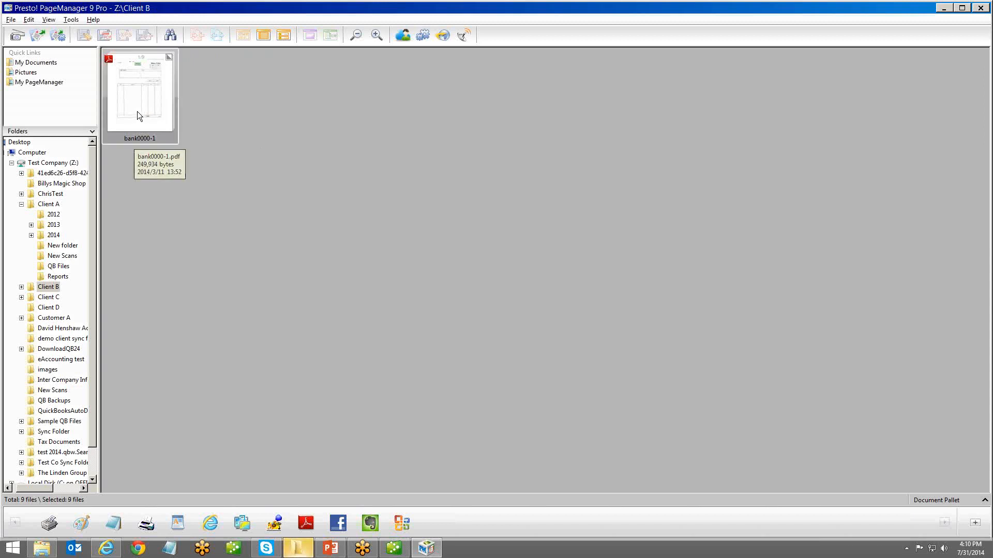
right_click(137, 111)
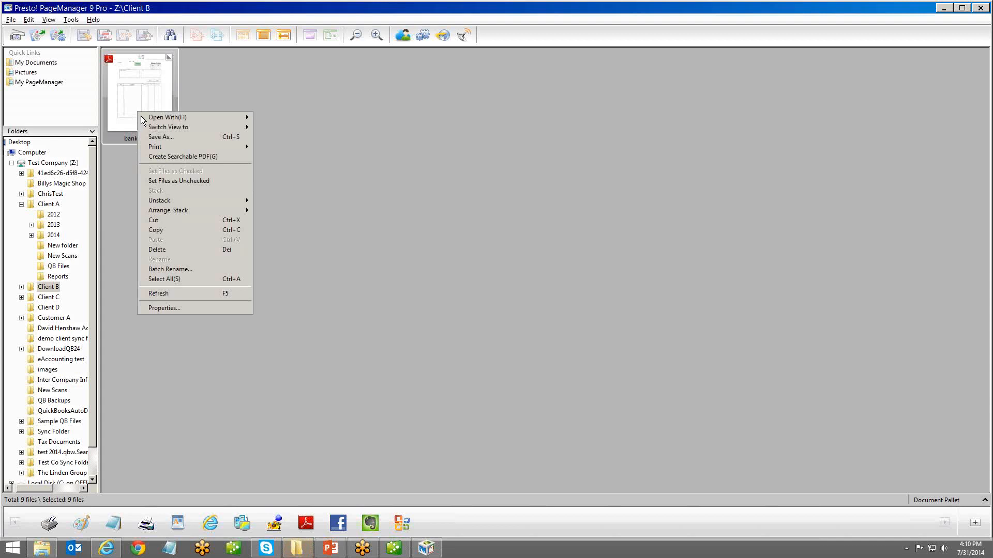
mouse_move(153, 130)
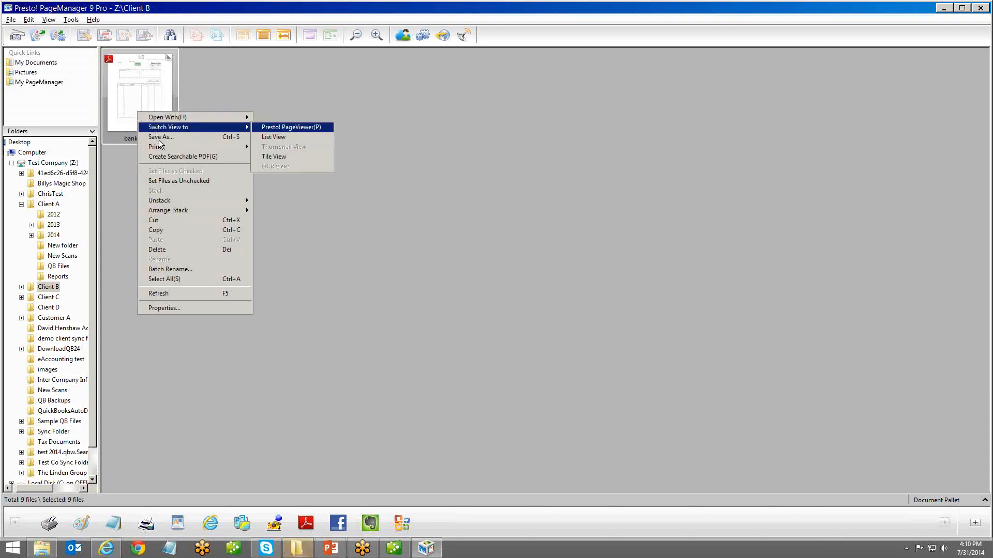
click(174, 270)
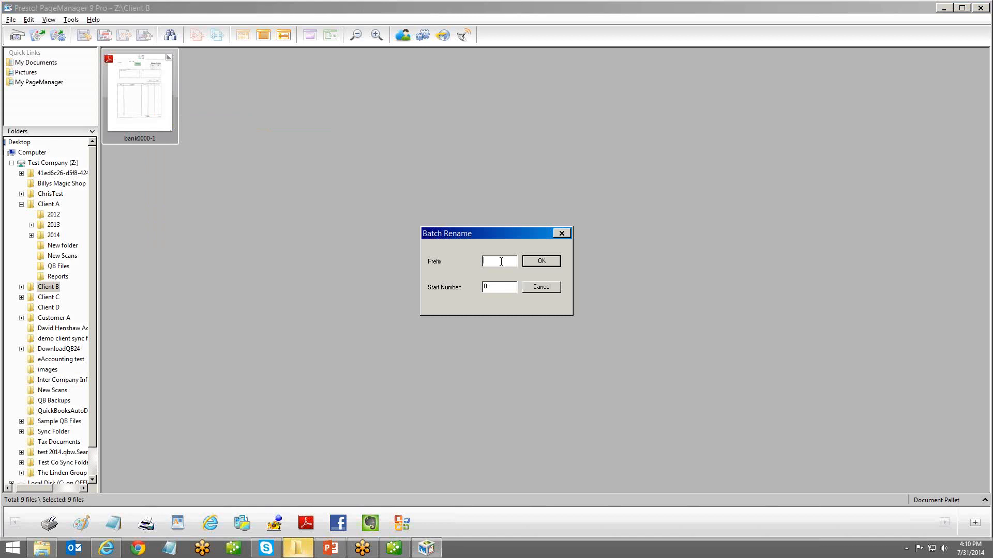
text(sales)
click(541, 261)
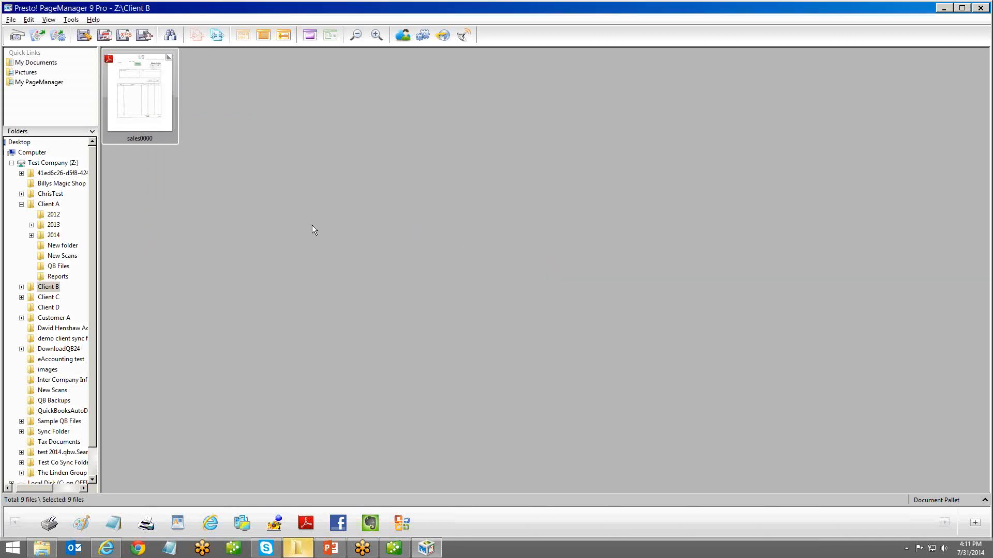
click(194, 197)
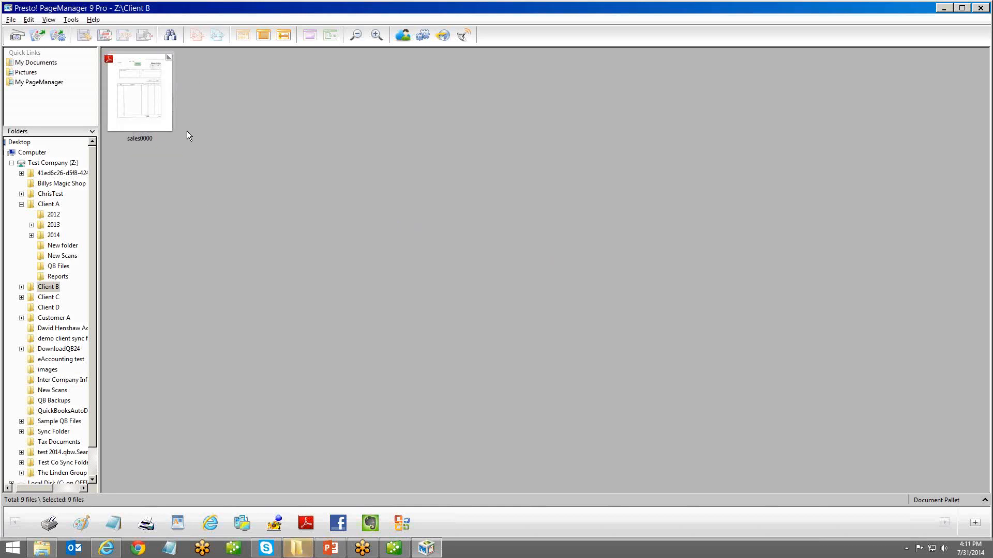
Unstack all files of the sales0000 stack back into separate documents and clear the selection
click(142, 88)
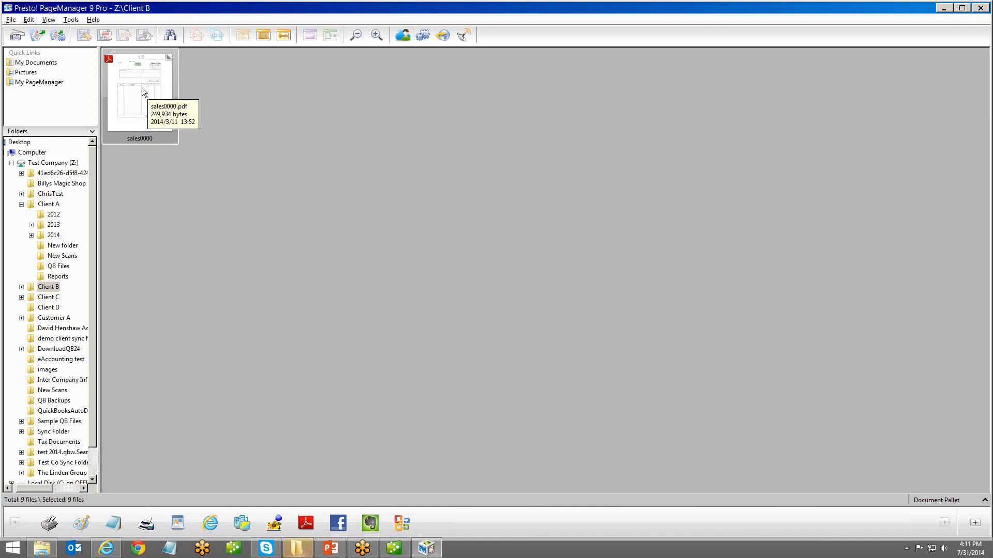
right_click(141, 88)
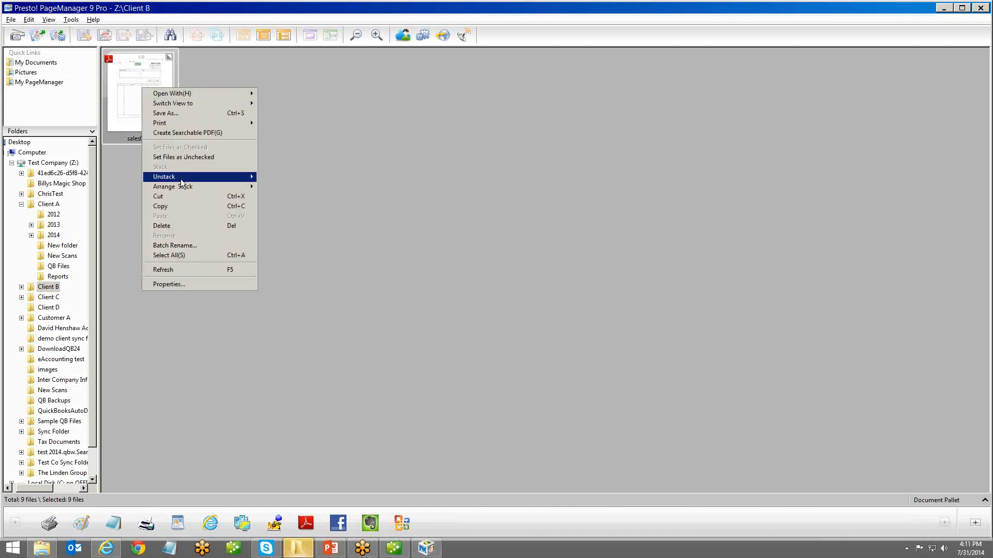
mouse_move(181, 179)
click(289, 178)
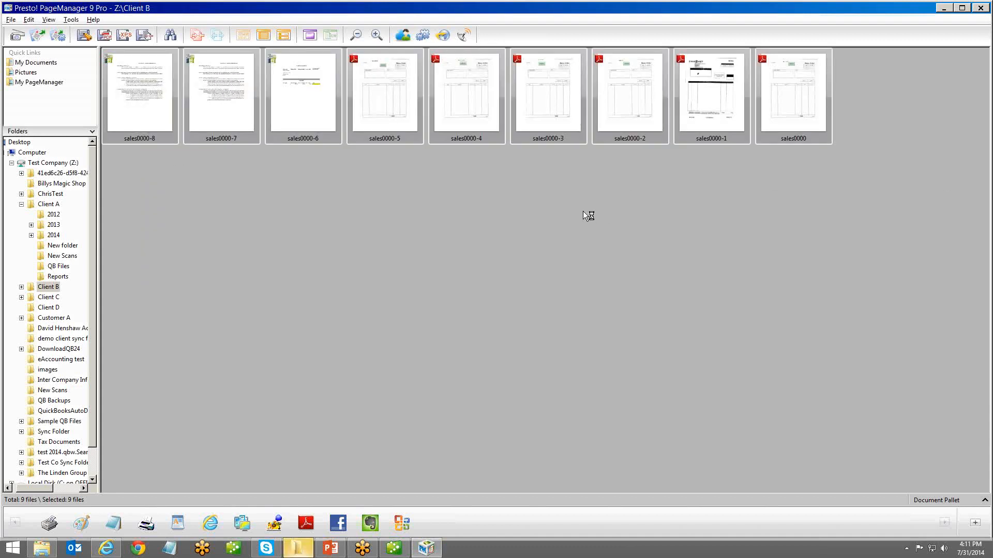
click(735, 155)
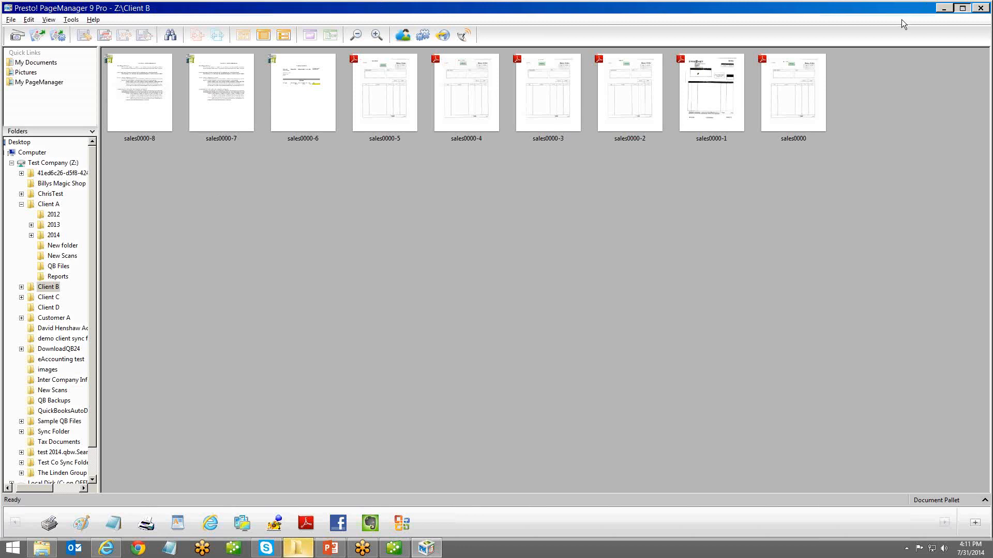
Shrink PageManager to less than half the screen width, minimize the file explorer and place the QuickBooks window beside it
click(961, 8)
drag(988, 2, 436, 8)
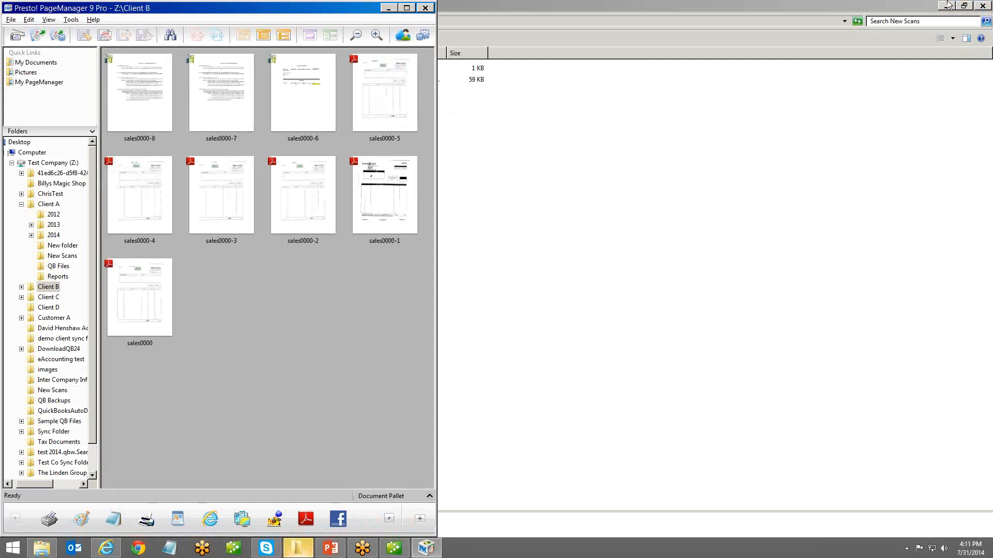
click(946, 7)
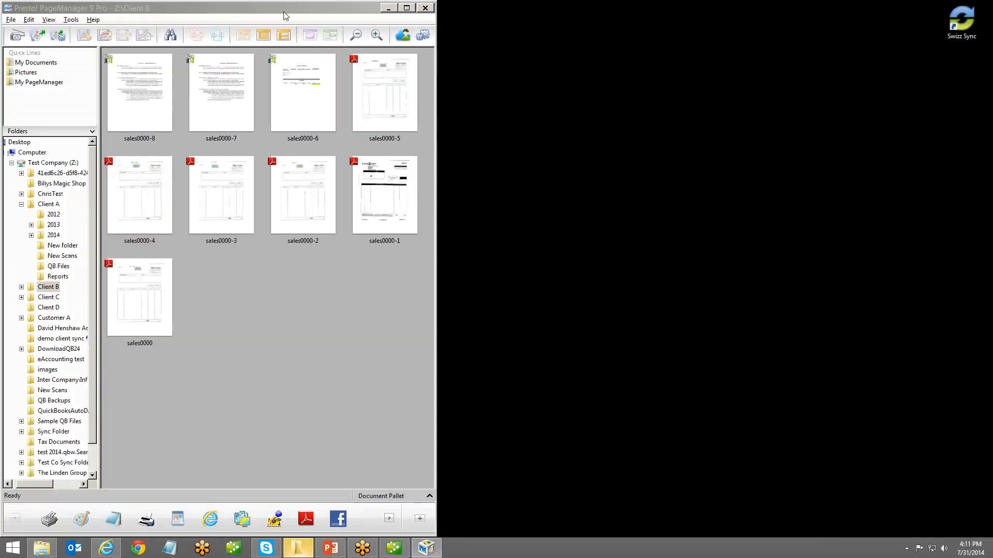
click(394, 548)
drag(436, 22, 780, 8)
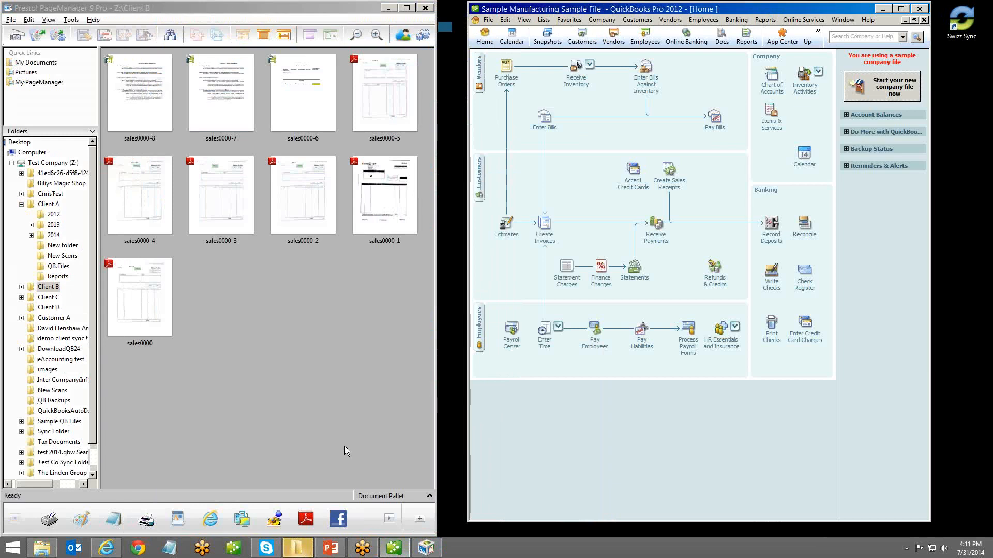
Start a new invoice in QuickBooks for Dunning's Pool Depot, Littleton Store #445, without selecting an available sales order
click(545, 222)
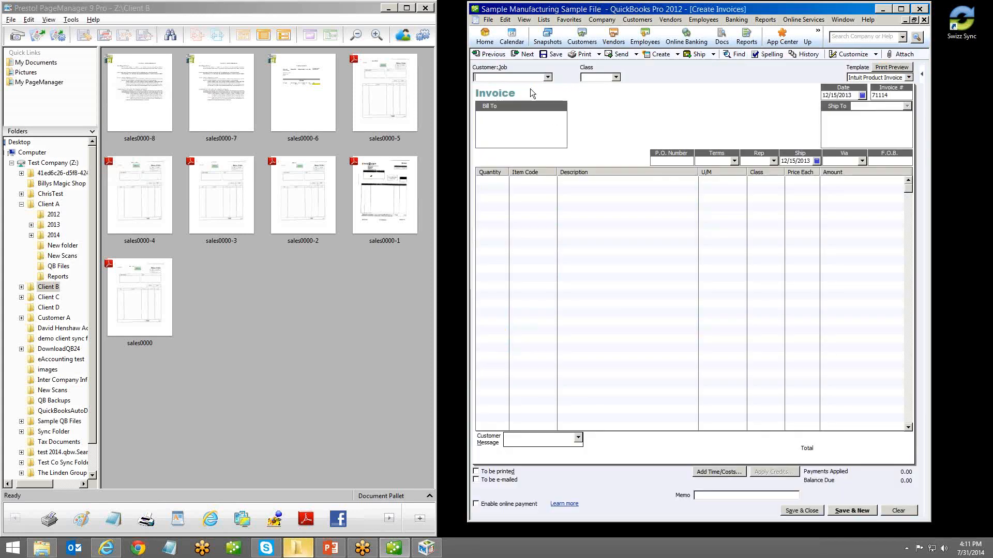
click(548, 77)
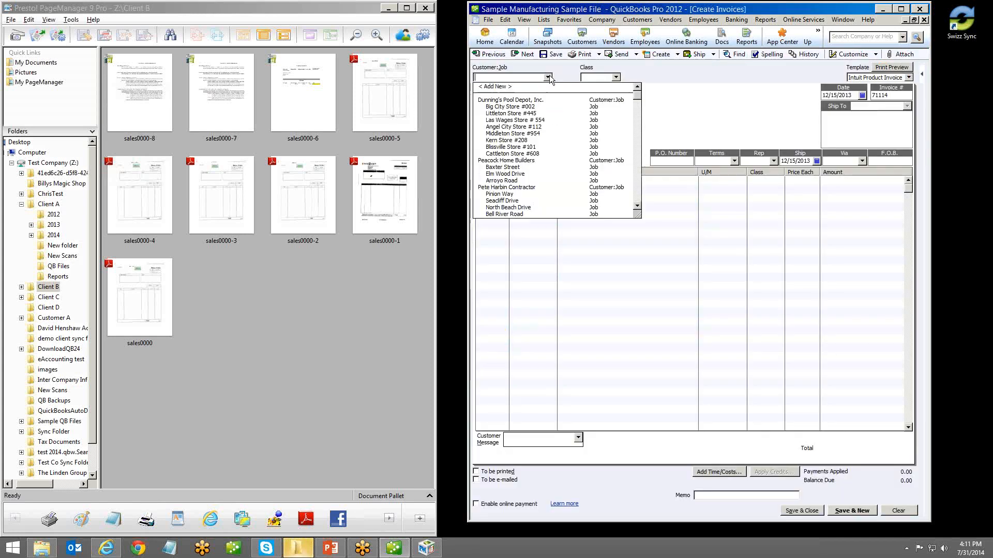
click(526, 114)
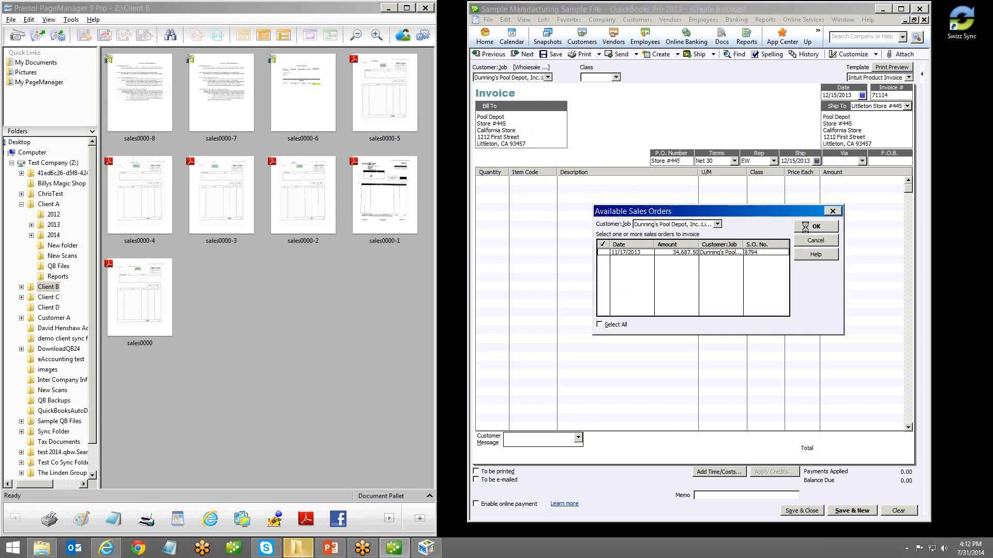
click(804, 225)
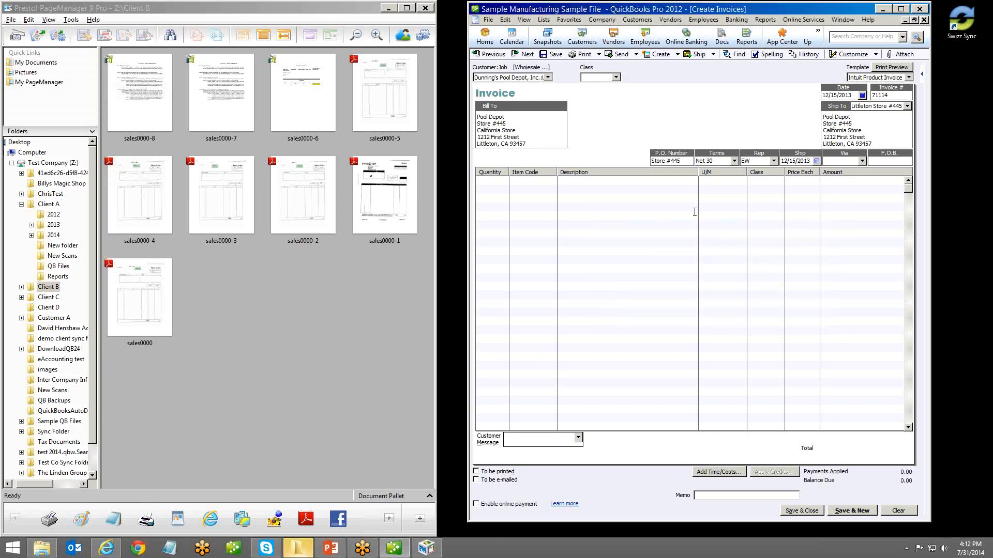
Add the inventory item ANSP (Anchor Spring) to the first line of the invoice
click(552, 181)
click(552, 182)
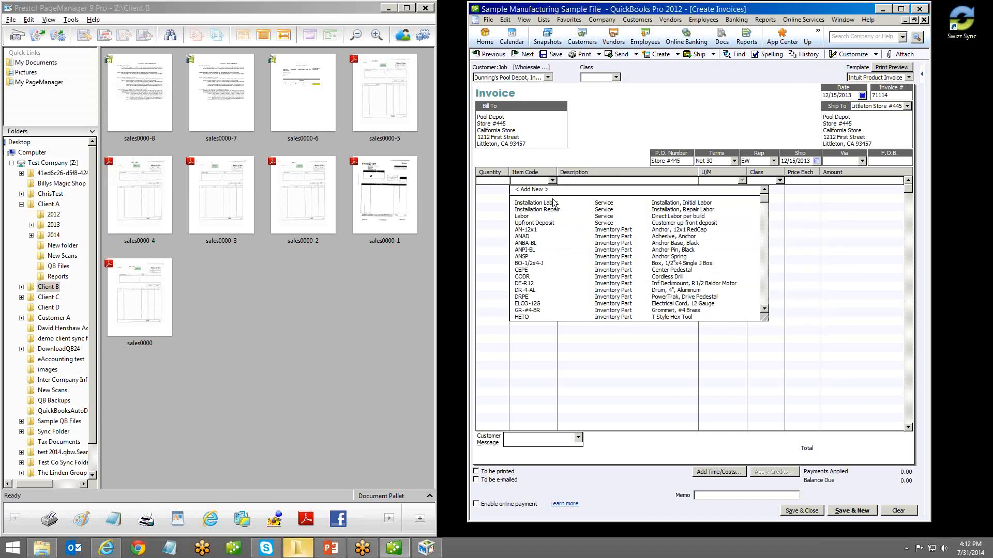
click(541, 259)
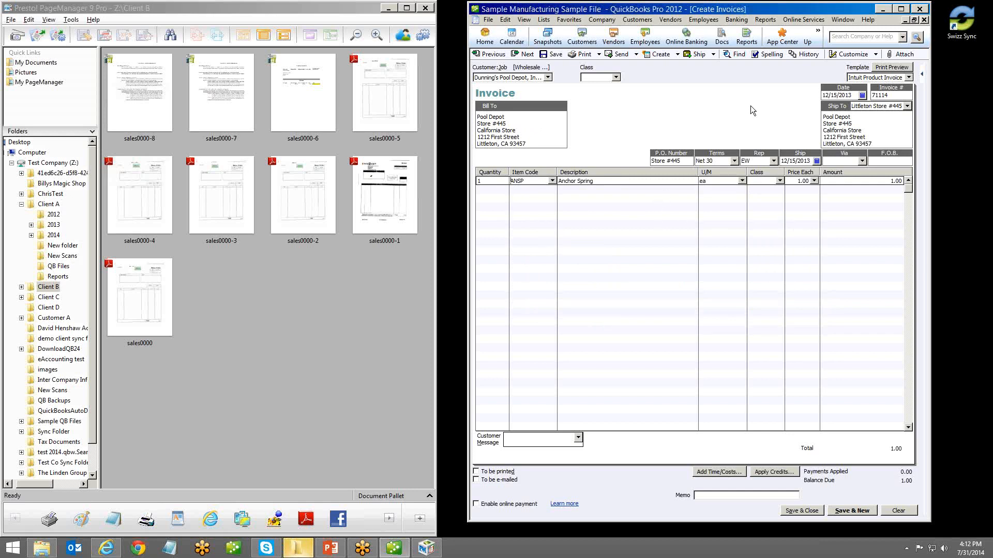
Record the invoice and attach the PDF "Rename this document" to it from Client A's New Scans folder on Test Company (Z:)
click(898, 55)
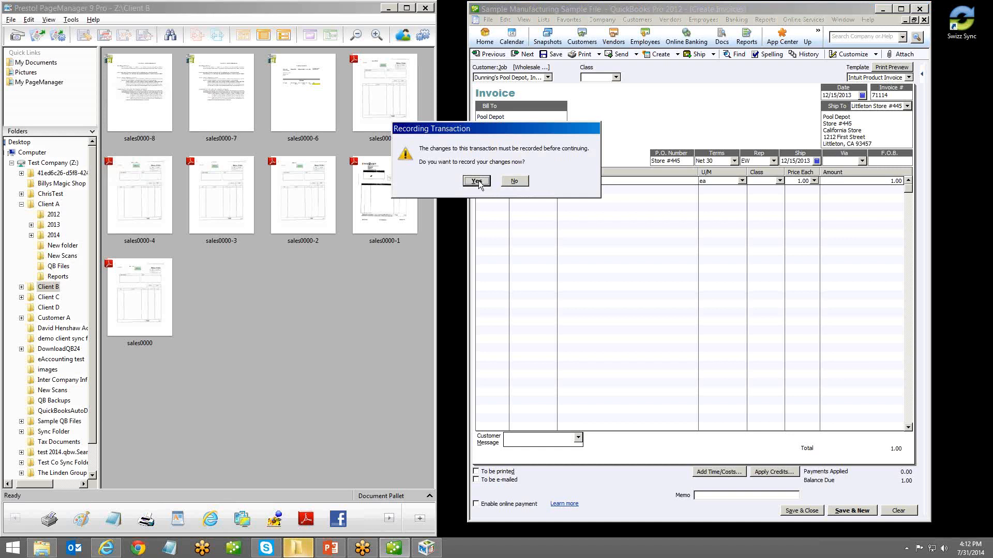
click(479, 182)
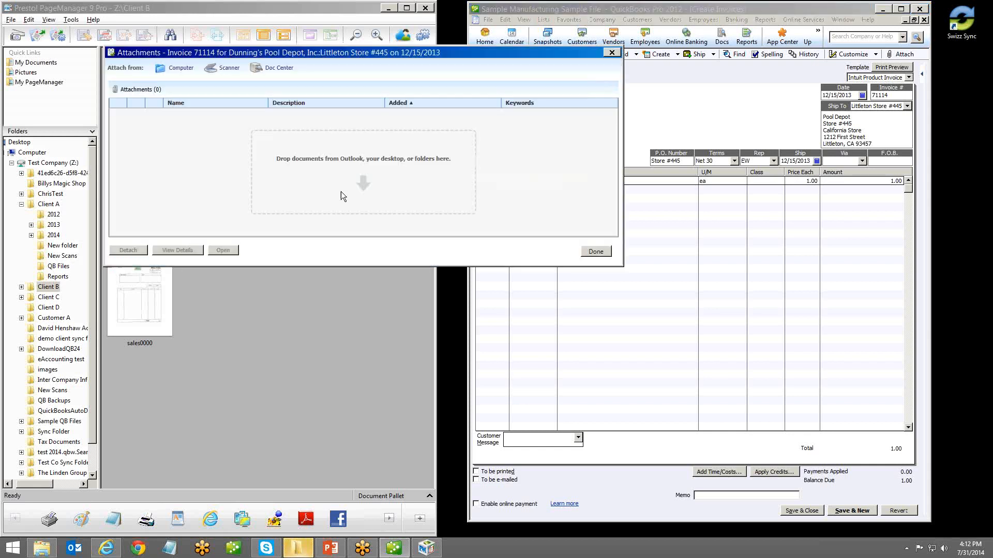
click(180, 69)
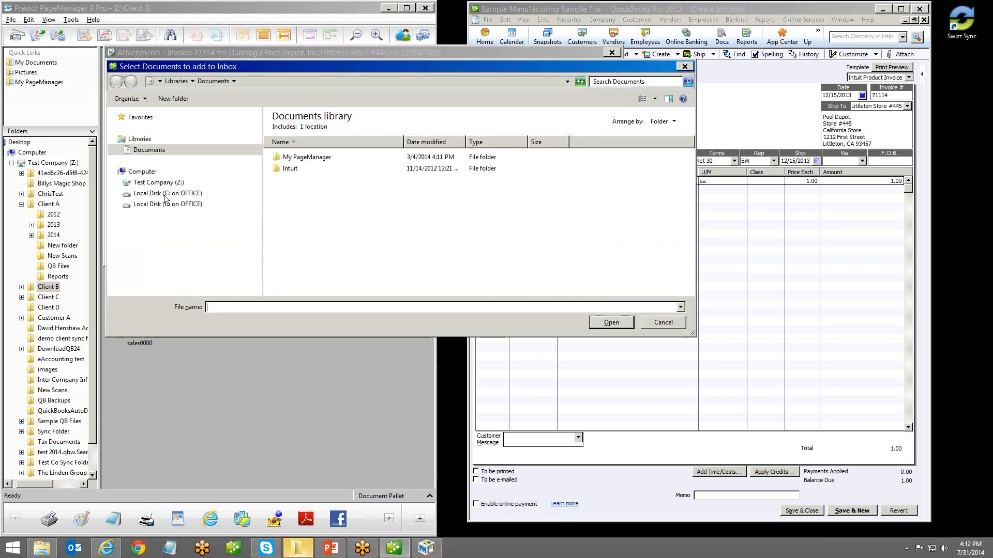
click(118, 183)
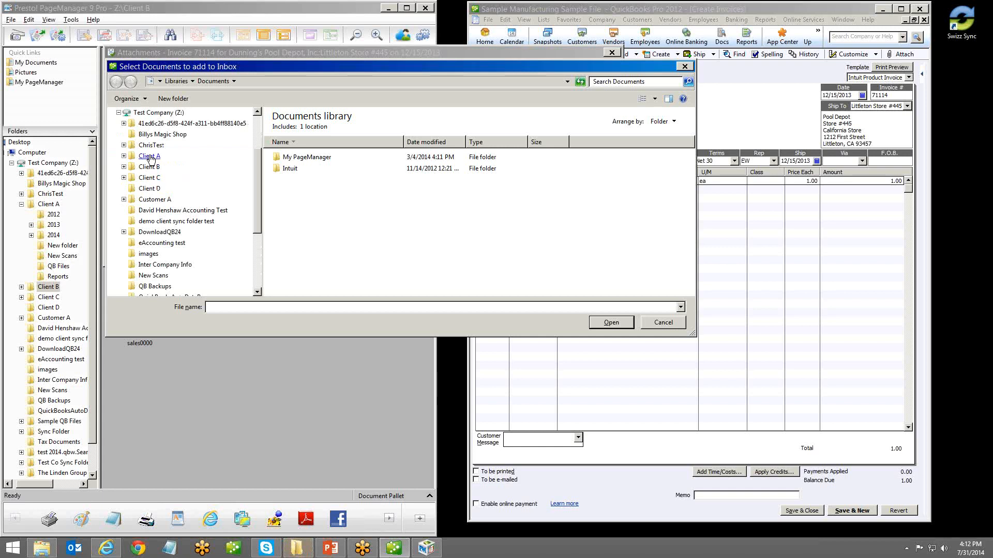
click(150, 157)
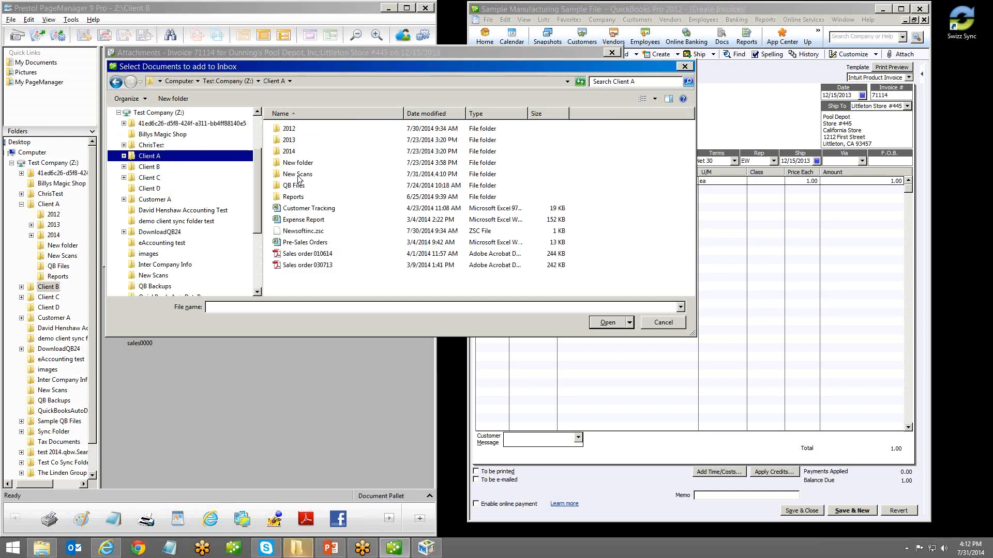
double_click(306, 173)
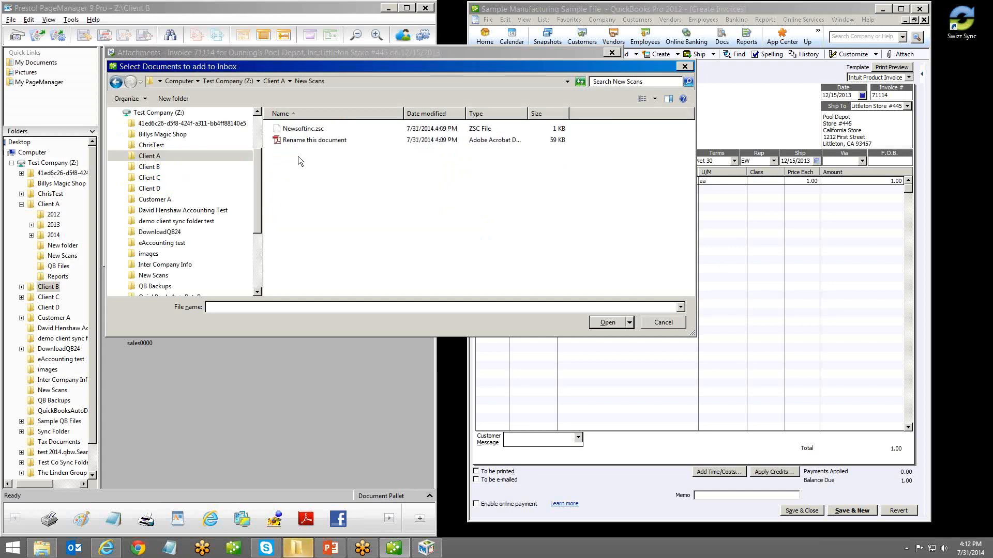
click(316, 141)
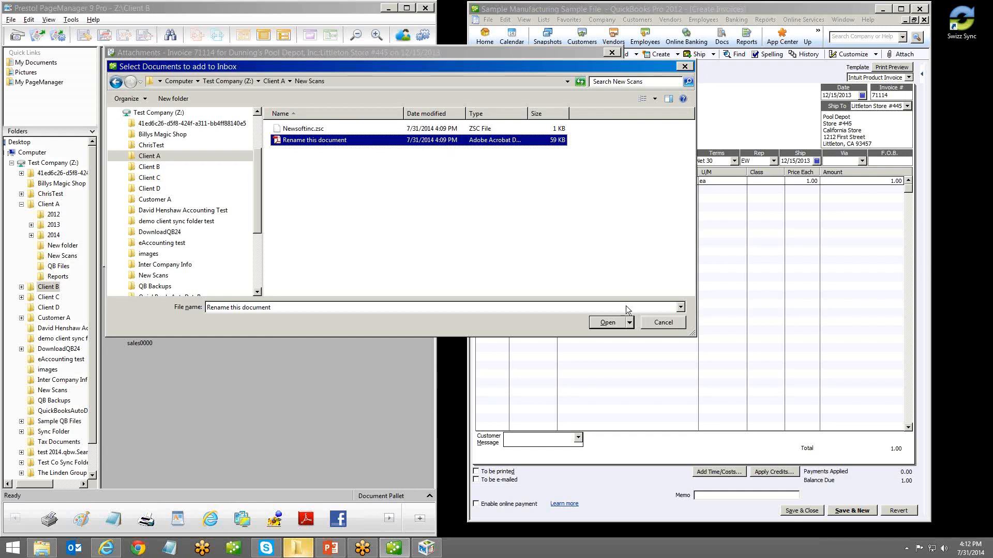
click(607, 322)
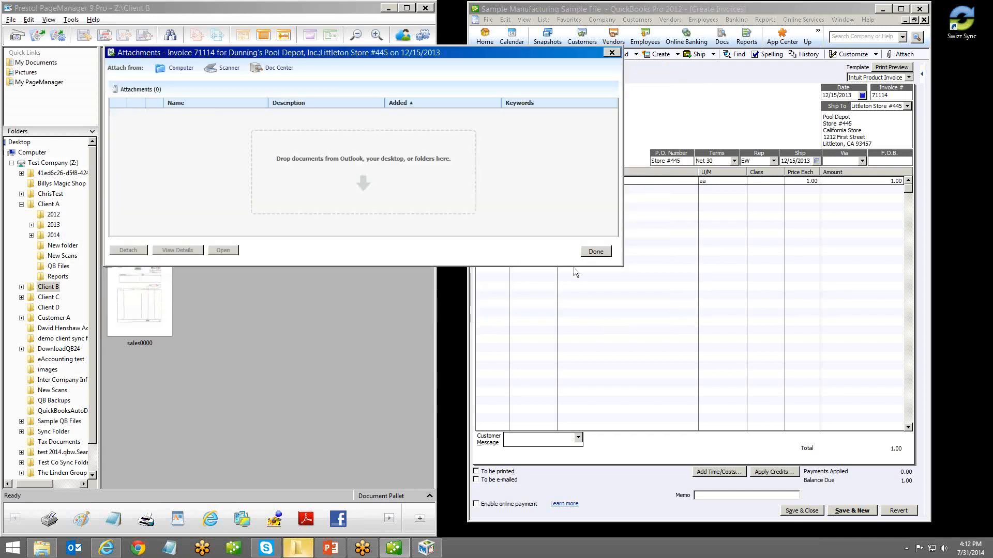
click(597, 253)
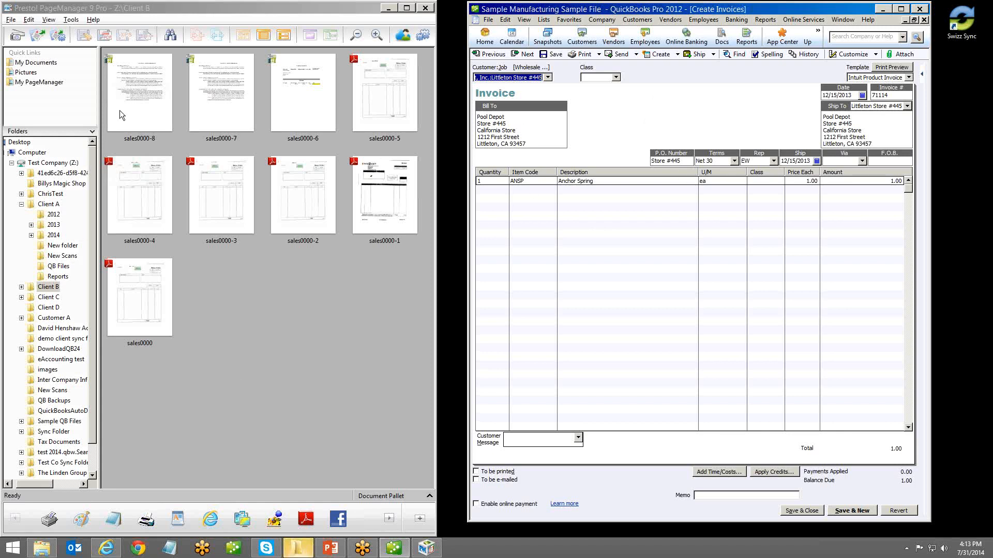
Switch to PageManager, move "Rename this document" from Client A's New Scans folder to 2014\Invoices\Pool Depot Inc, and open the destination folder
click(268, 345)
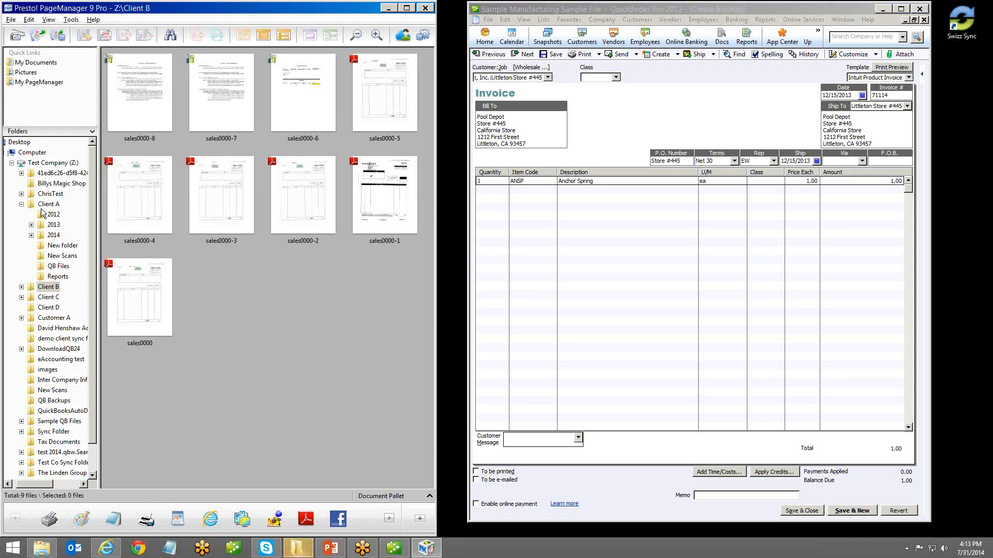
click(62, 257)
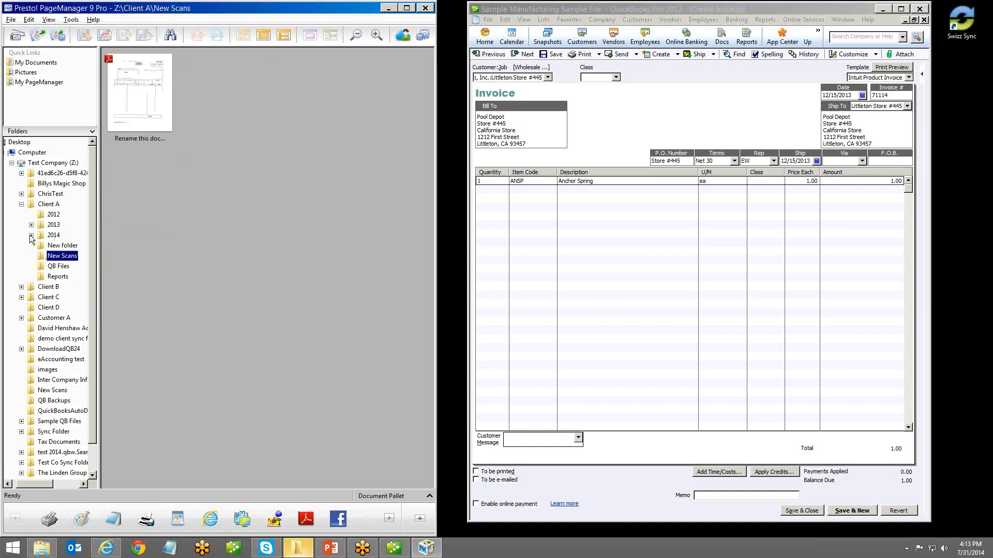
click(31, 235)
click(41, 246)
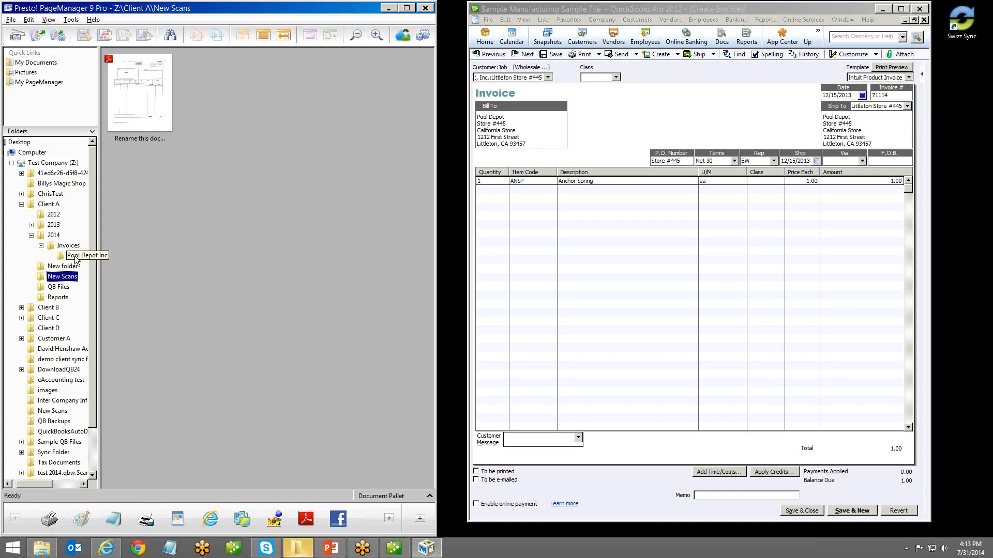
click(134, 95)
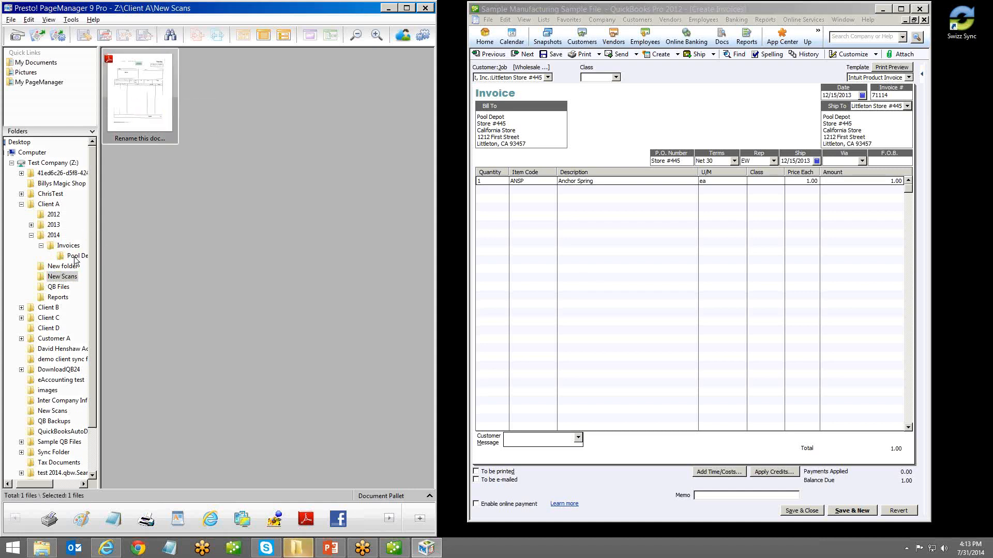
drag(135, 95, 75, 261)
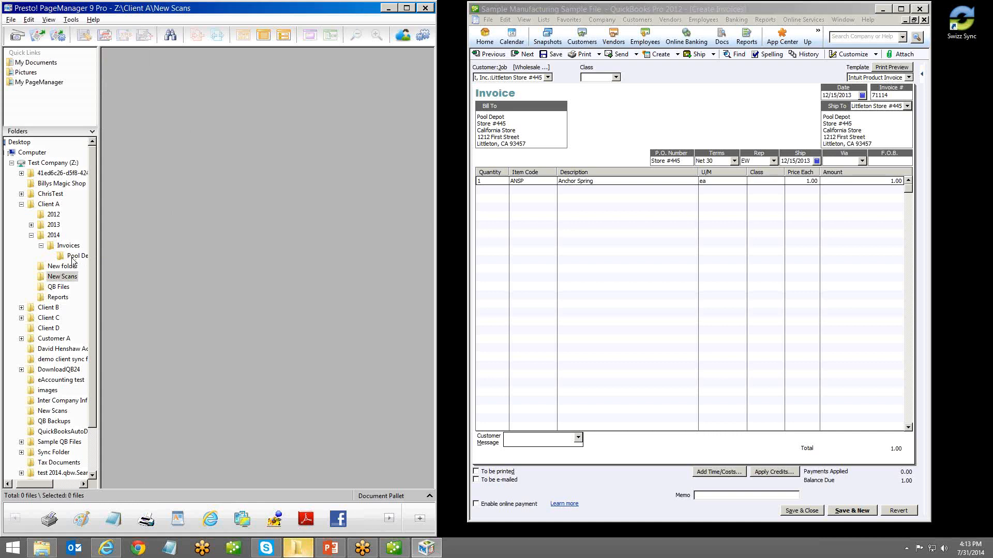
click(75, 256)
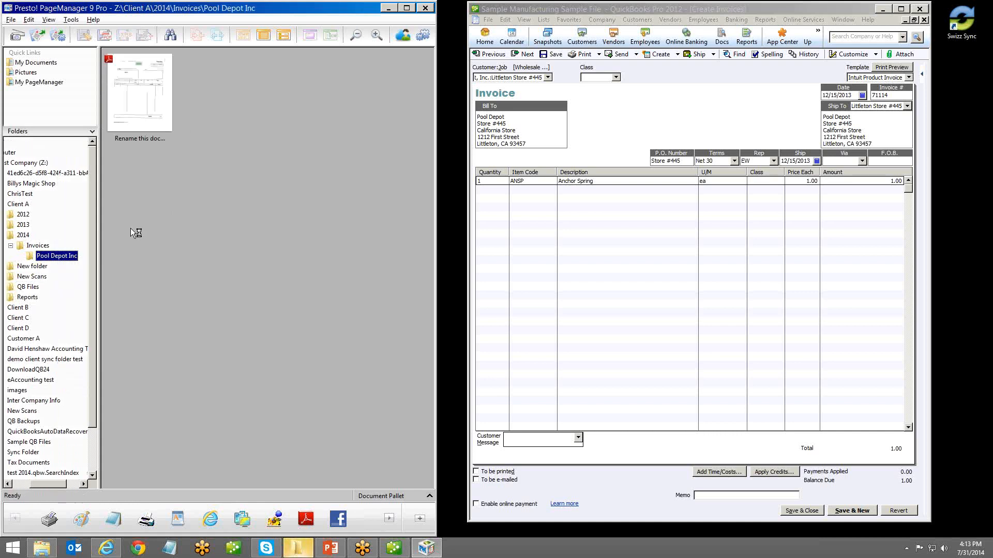